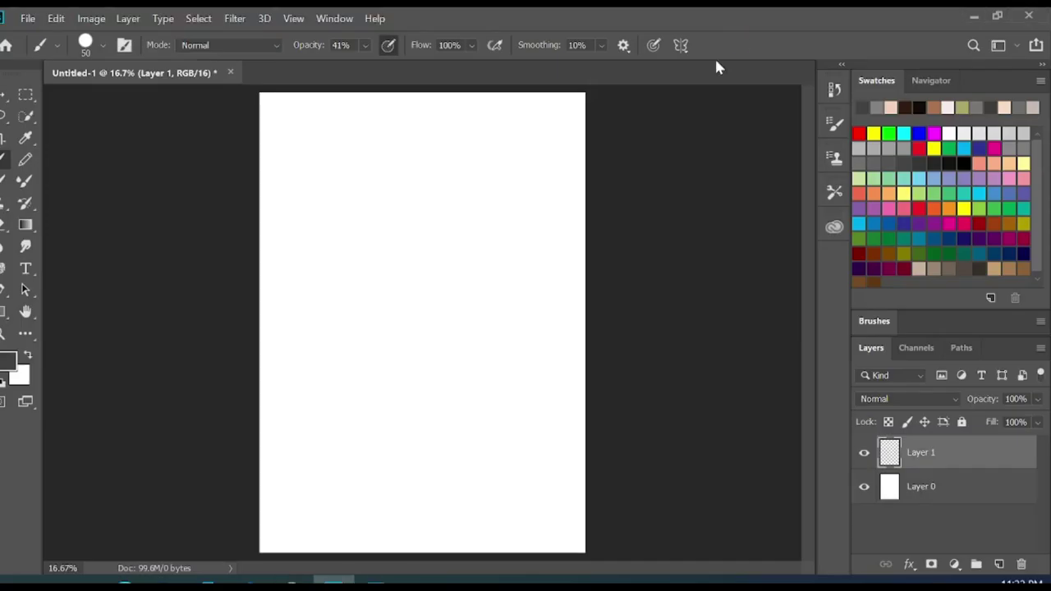
Sketch the long curving gesture lines and contours of the torso in light grey
drag(411, 207, 455, 447)
drag(371, 261, 412, 297)
drag(457, 370, 393, 403)
mouse_move(367, 259)
mouse_down()
mouse_move(354, 332)
mouse_move(391, 407)
mouse_up()
drag(375, 283, 375, 340)
mouse_move(366, 358)
mouse_down()
mouse_move(402, 419)
mouse_move(382, 438)
mouse_move(406, 422)
mouse_up()
mouse_move(408, 310)
mouse_down()
mouse_move(450, 386)
mouse_move(439, 503)
mouse_up()
drag(387, 406, 379, 503)
drag(458, 417, 449, 376)
drag(422, 295, 408, 343)
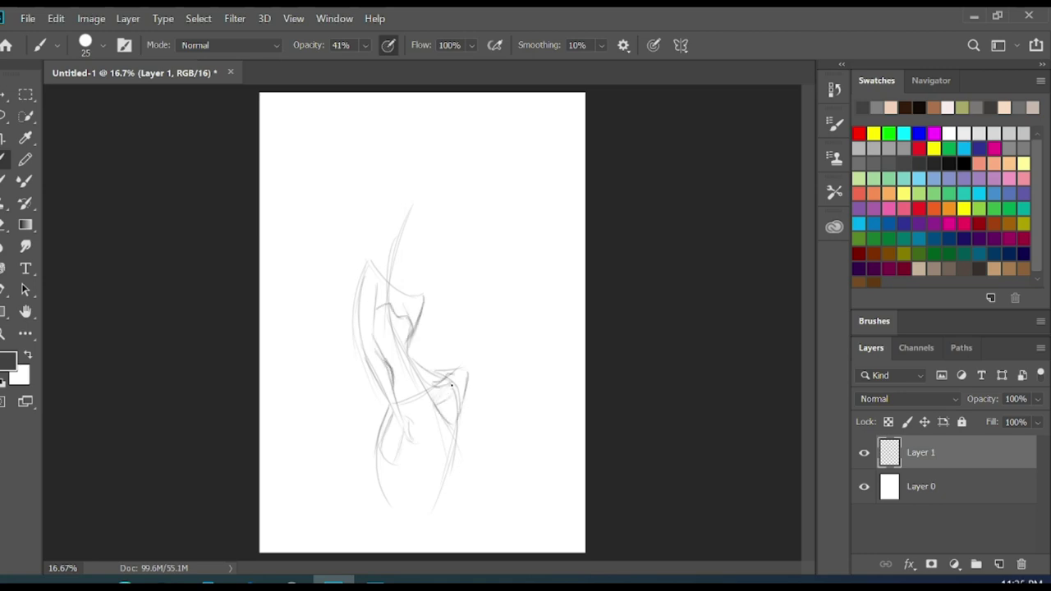
Rough in a head outline and neck above the torso, undoing and redrawing it
drag(373, 247, 378, 138)
drag(366, 184, 378, 258)
drag(414, 210, 380, 258)
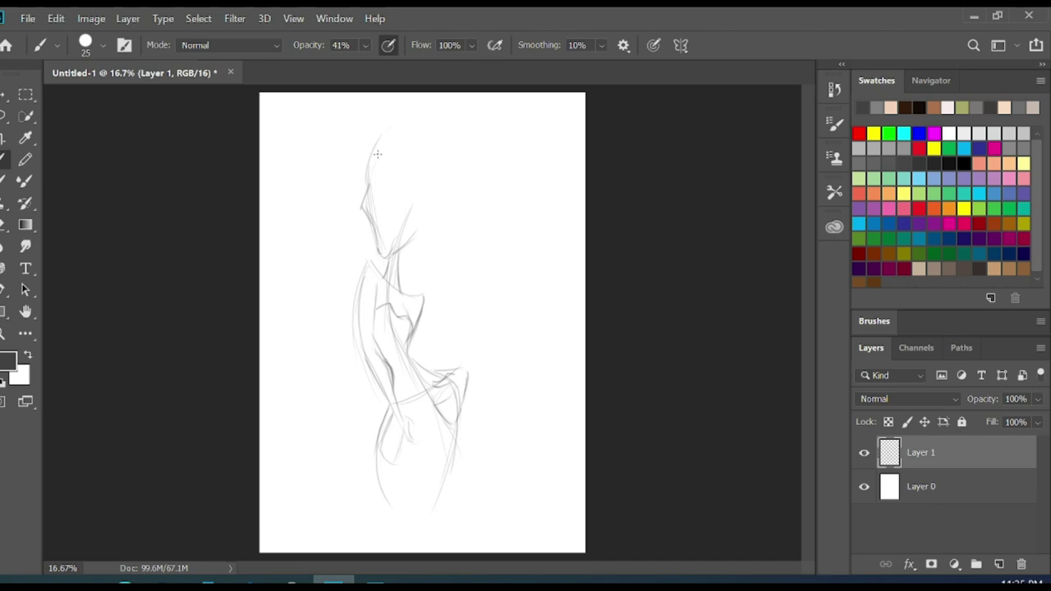
drag(365, 186, 378, 243)
scroll(424, 139, up, 1)
key(ctrl+z)
drag(457, 156, 459, 260)
drag(337, 138, 345, 275)
Resize and shift the whole sketch with Edit > Free Transform
click(56, 18)
click(120, 361)
drag(444, 312, 458, 304)
key(Return)
Draw an oversized oval head atop the torso and loosely retrace its lines
drag(411, 128, 452, 304)
mouse_move(378, 123)
mouse_down()
mouse_move(410, 279)
mouse_move(362, 246)
mouse_up()
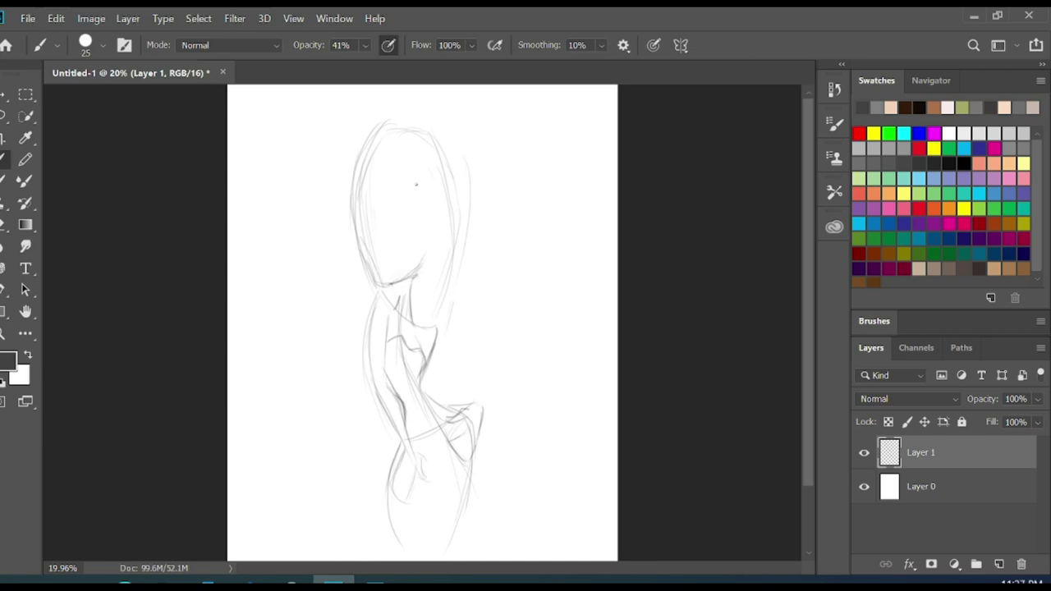
drag(434, 217, 443, 333)
drag(377, 254, 363, 304)
drag(386, 136, 419, 123)
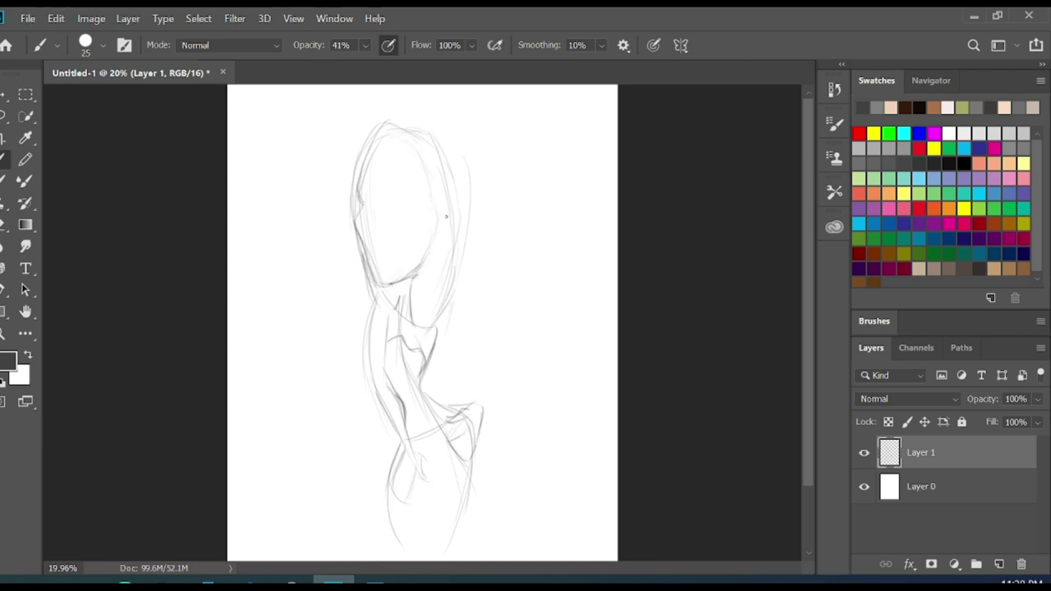
Zoom in on the head, sketch hair strokes and an eyebrow, and darken the head outline
drag(429, 161, 476, 161)
drag(328, 193, 300, 234)
drag(373, 189, 367, 209)
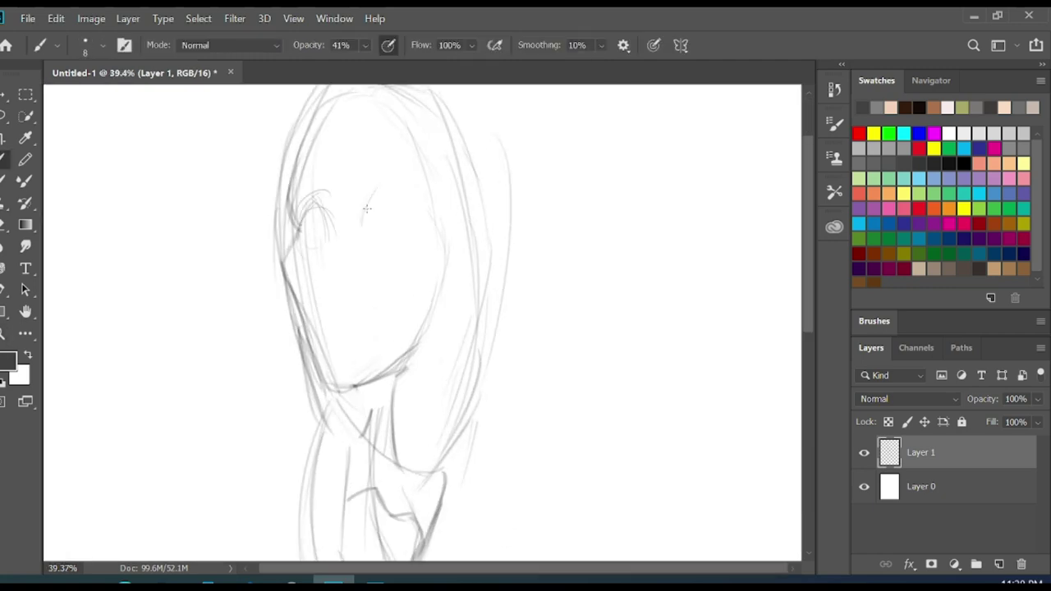
scroll(301, 178, up, 1)
mouse_move(302, 174)
mouse_down()
mouse_move(360, 130)
mouse_move(440, 263)
mouse_up()
drag(443, 320, 416, 394)
With a slightly larger brush, draw the mouth curve, both eyelids and chin strokes
key(bracketright)
key(bracketright)
drag(307, 402, 381, 375)
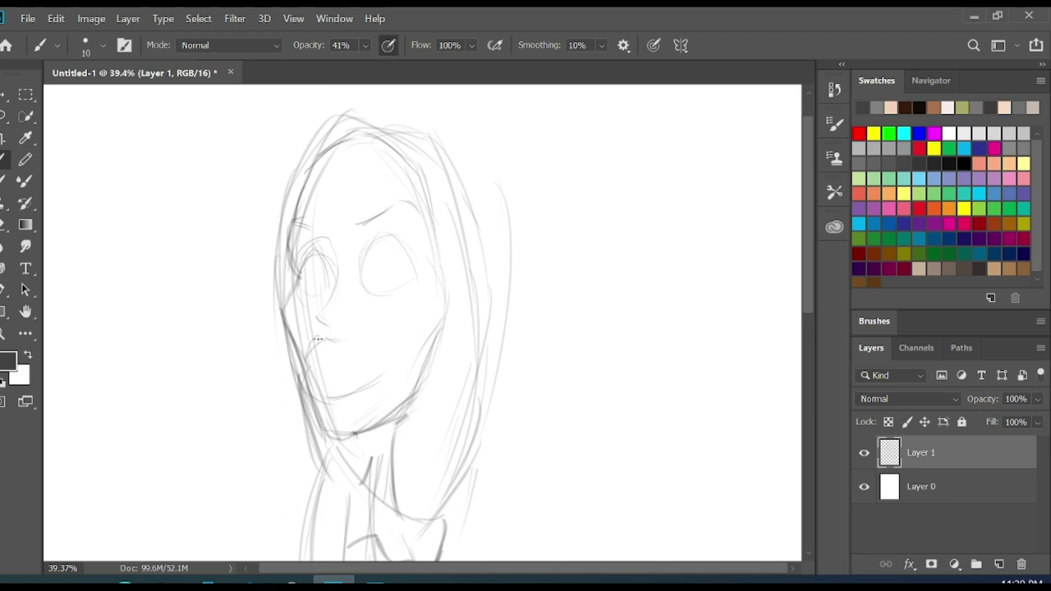
drag(363, 263, 407, 269)
drag(296, 284, 419, 275)
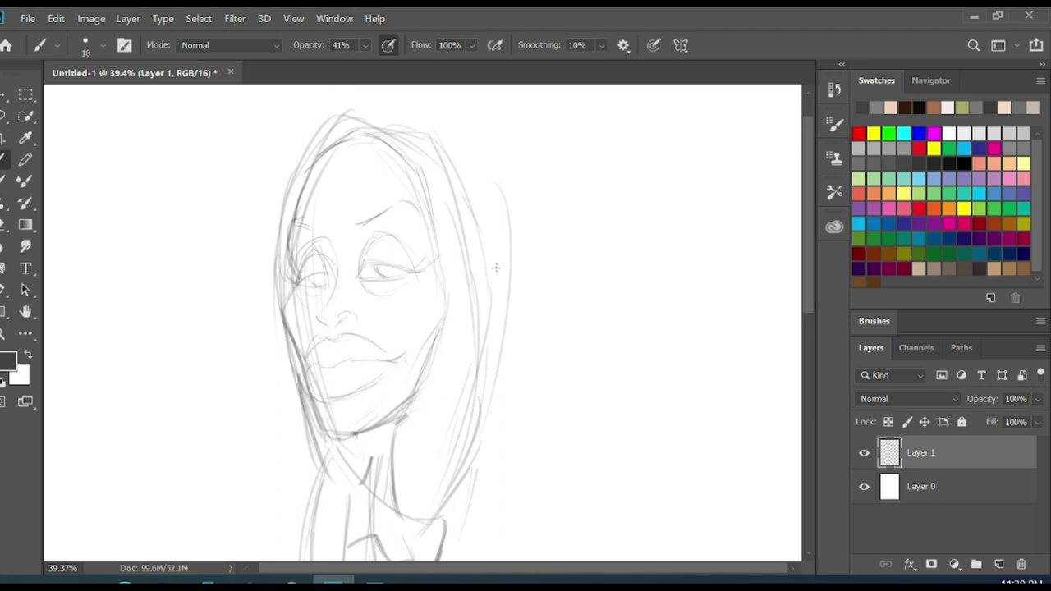
drag(358, 429, 399, 411)
Erase stray face and jaw lines, then sketch the right hair outline and lower-lip curve
key(e)
drag(281, 212, 280, 319)
drag(291, 361, 319, 466)
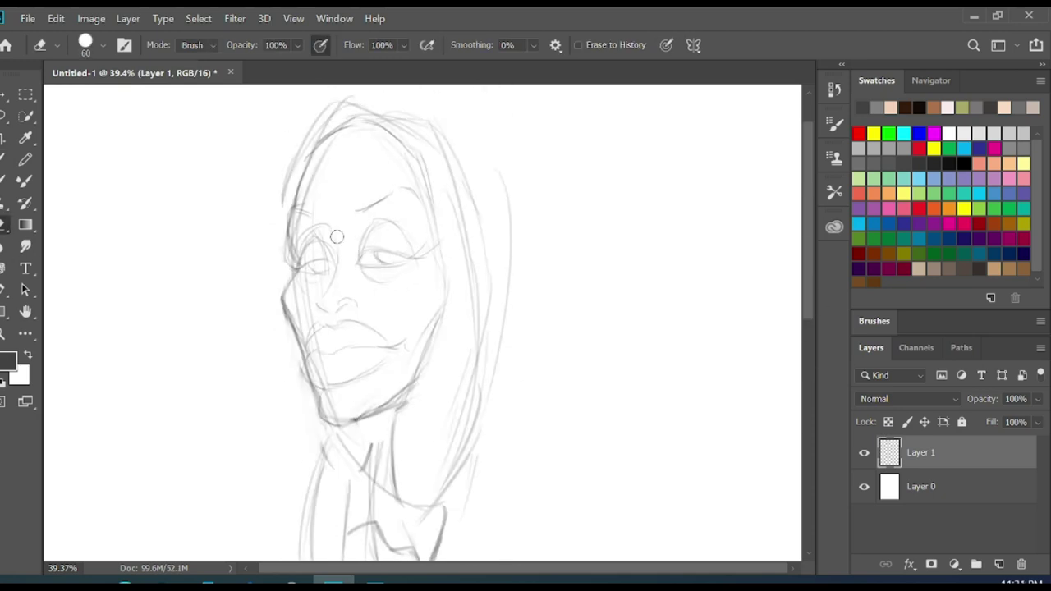
key(b)
drag(300, 146, 279, 287)
drag(460, 148, 491, 259)
drag(298, 358, 383, 365)
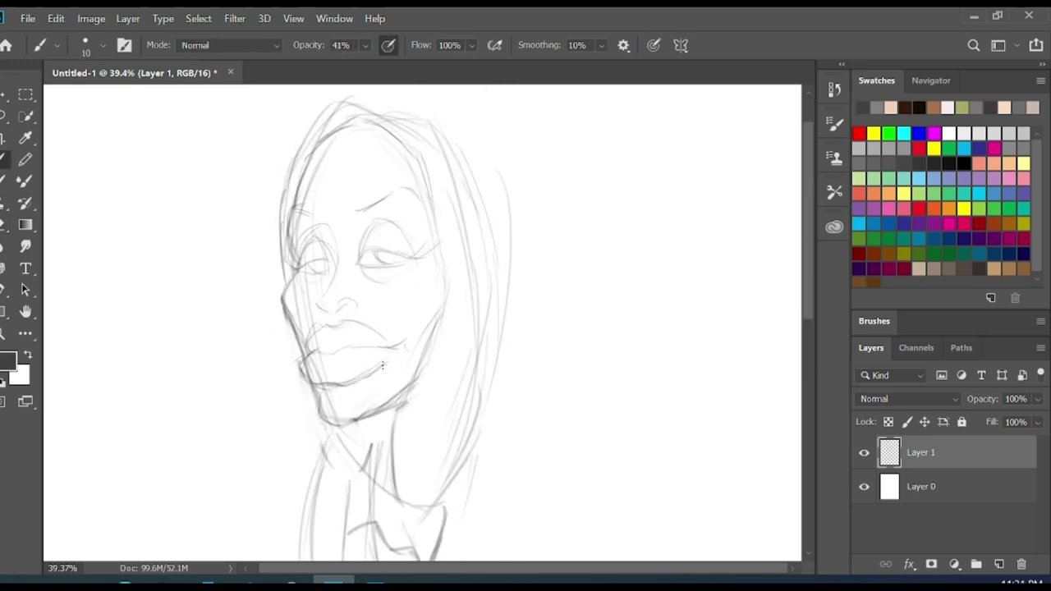
Zoom to the lower body and sketch leg hatching and strokes around the hips
drag(525, 159, 492, 160)
drag(426, 427, 476, 427)
drag(337, 435, 324, 503)
mouse_move(335, 457)
mouse_down()
mouse_move(325, 523)
mouse_move(335, 515)
mouse_up()
drag(369, 438, 355, 475)
mouse_move(466, 363)
mouse_down()
mouse_move(481, 395)
mouse_move(496, 374)
mouse_move(465, 419)
mouse_move(486, 422)
mouse_up()
Refine the jaw line and left torso contour of the sketch
key(z)
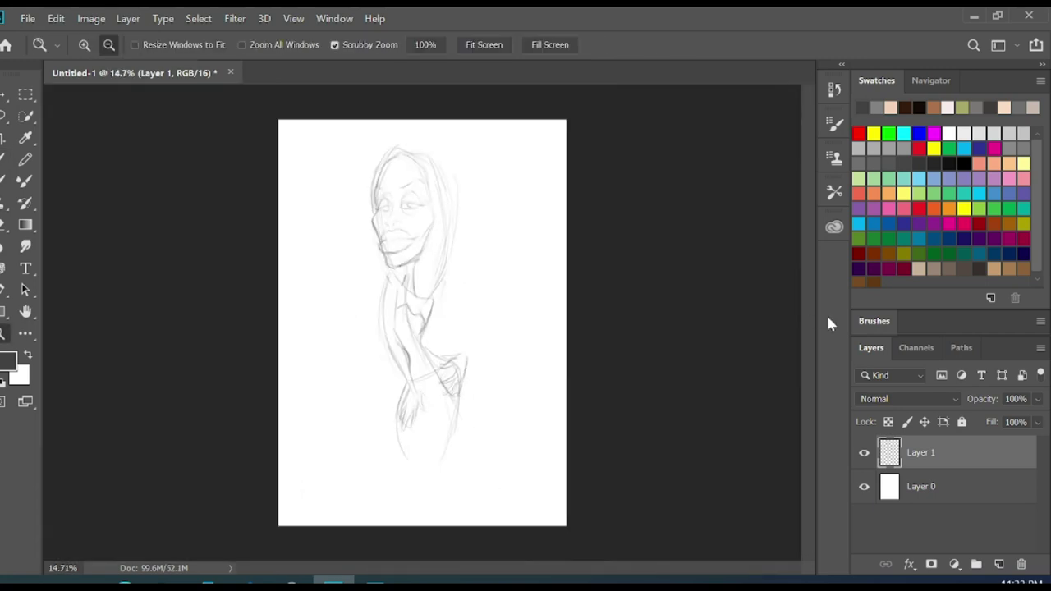
drag(394, 322, 460, 323)
drag(435, 255, 422, 282)
drag(380, 319, 365, 442)
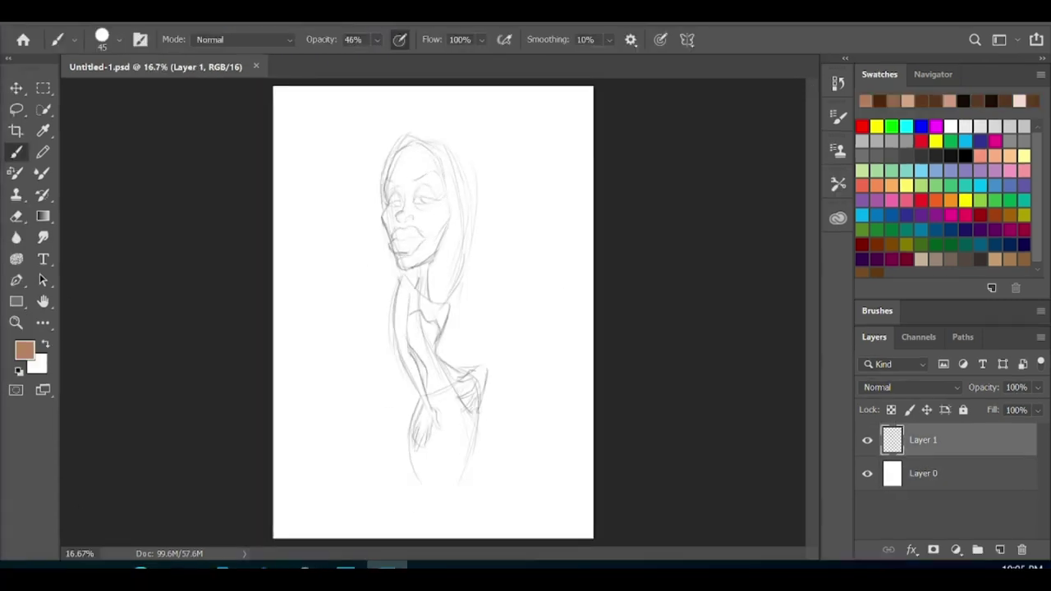
Add a grey-filled Layer 2 beneath the sketch and an empty Layer 3 for colour
key(ctrl+shift+n)
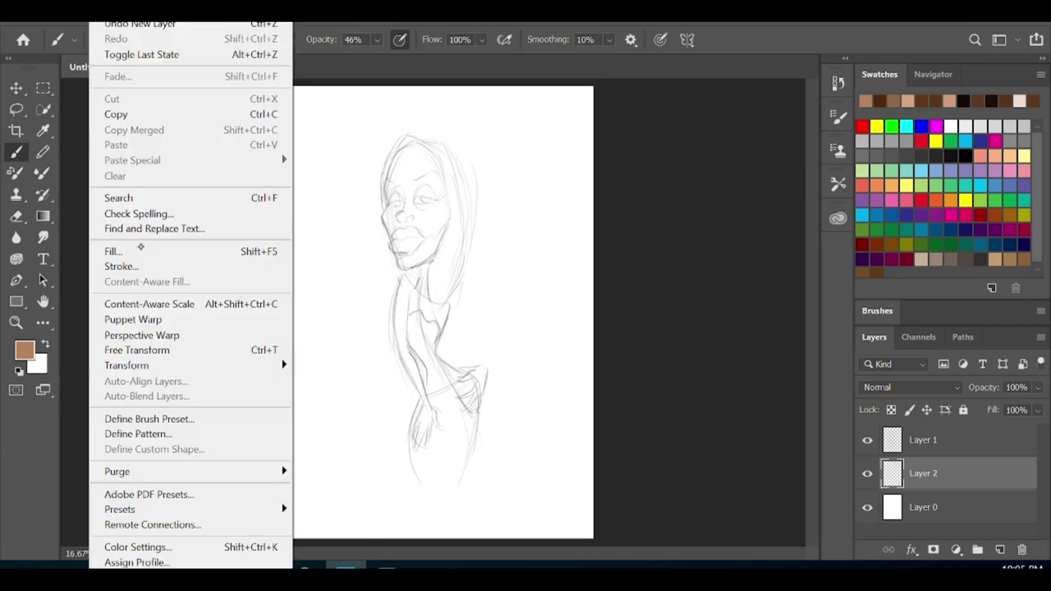
key(shift+F5)
key(ctrl+shift+alt+n)
key(z)
key(ctrl+minus)
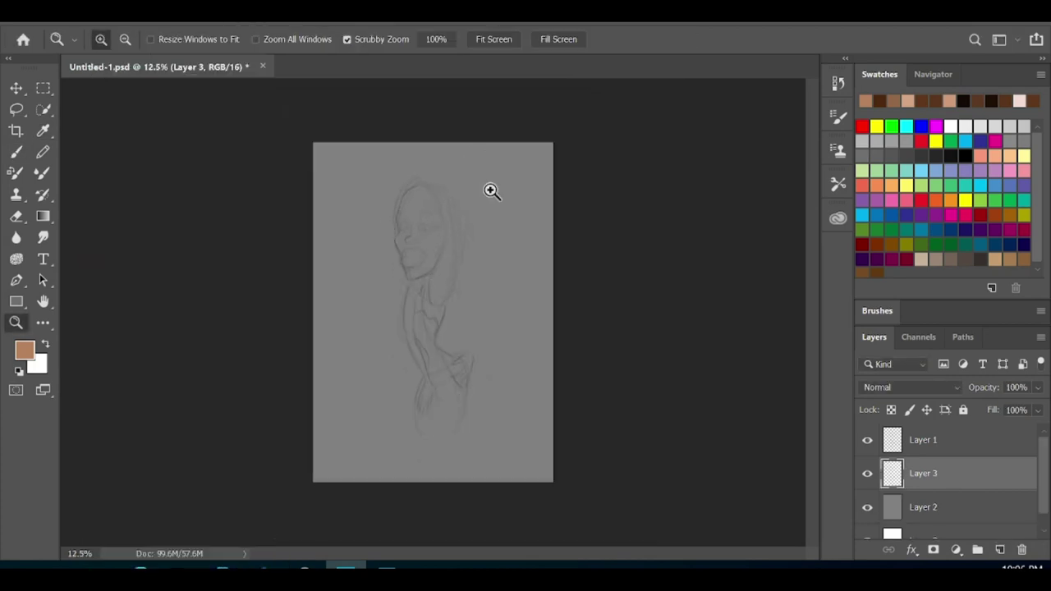
drag(490, 188, 575, 188)
On Layer 3, paint brown skin tone along the face contour, neck and arm
key(b)
scroll(382, 247, down, 1)
mouse_move(316, 414)
mouse_down()
mouse_move(382, 127)
mouse_move(448, 192)
mouse_move(435, 444)
mouse_move(316, 234)
mouse_move(393, 174)
mouse_move(426, 386)
mouse_move(353, 468)
mouse_up()
scroll(432, 269, down, 4)
drag(418, 310, 410, 410)
scroll(410, 411, down, 5)
drag(345, 164, 385, 222)
scroll(386, 246, down, 2)
mouse_move(320, 82)
mouse_down()
mouse_move(379, 290)
mouse_move(422, 363)
mouse_up()
With a smaller brush, fill the shoulder and torso with skin tone down to the waist
key([)
key([)
key([)
scroll(422, 364, up, 4)
drag(362, 246, 357, 312)
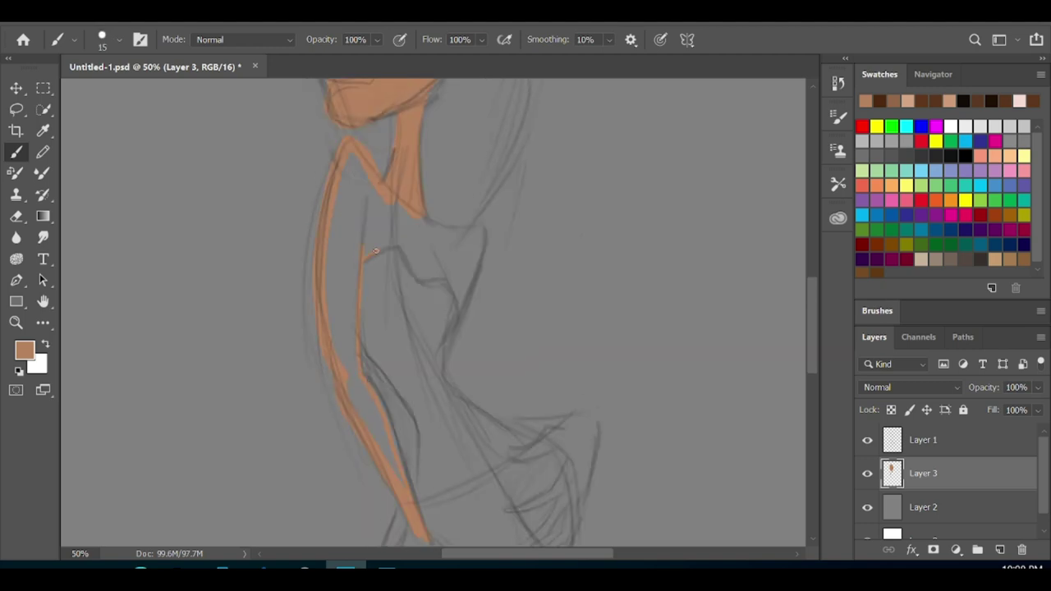
drag(437, 228, 460, 291)
drag(344, 156, 361, 280)
drag(370, 214, 435, 263)
drag(353, 263, 345, 378)
scroll(583, 232, down, 5)
Clean edges with the Eraser, then paint near-white lines along the arm edge
key(e)
scroll(688, 284, up, 5)
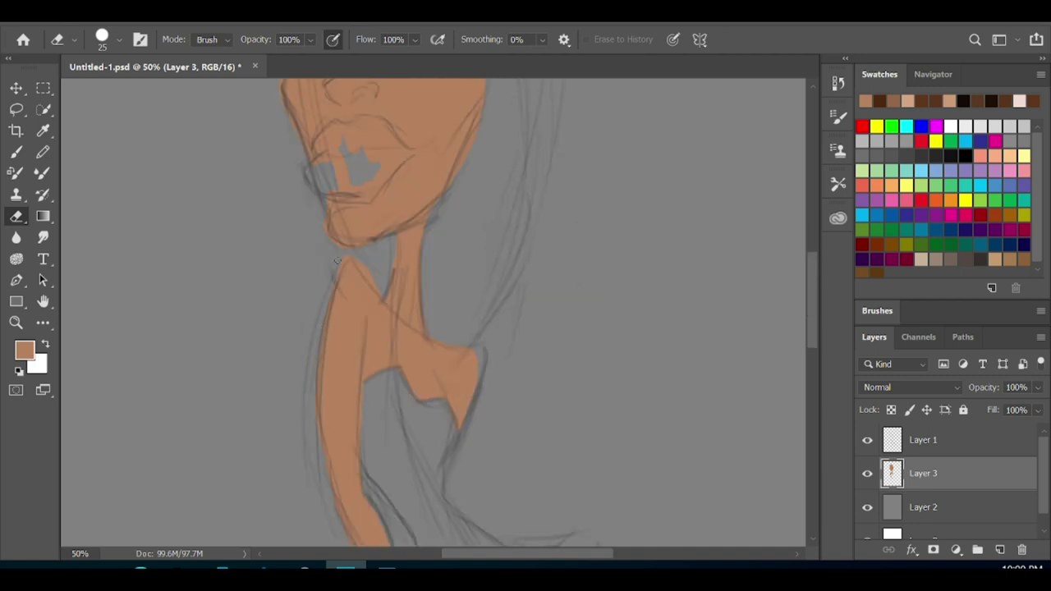
scroll(688, 284, down, 5)
key(i)
click(24, 350)
click(515, 180)
click(882, 170)
key(b)
mouse_move(362, 235)
mouse_down()
mouse_move(428, 504)
mouse_move(409, 240)
mouse_move(460, 279)
mouse_move(534, 413)
mouse_up()
With an enlarged brush, paint the strapless bodice of the dress off-white
scroll(534, 412, down, 5)
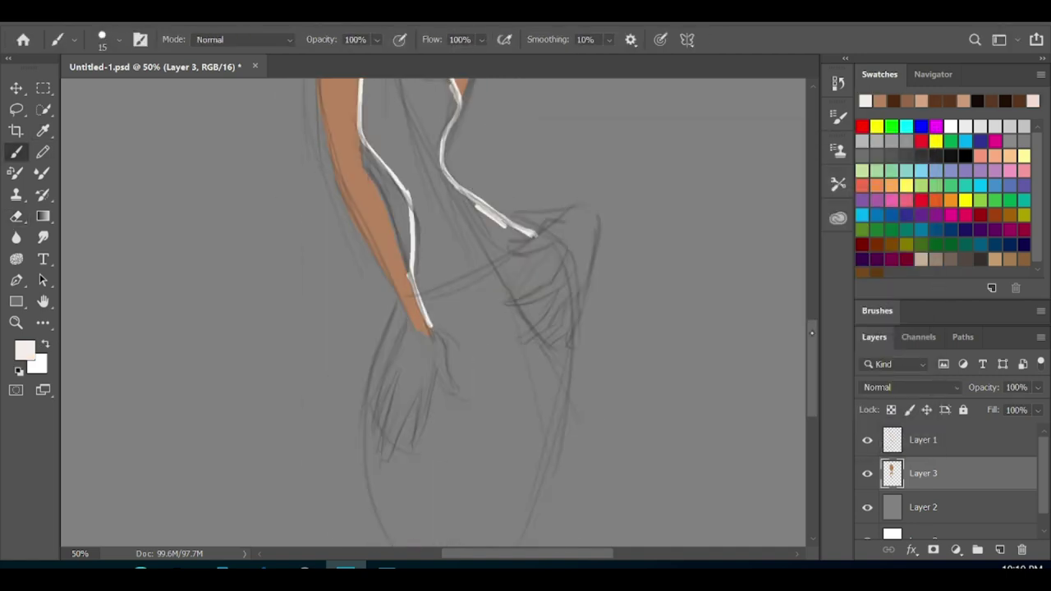
drag(398, 304, 379, 514)
drag(532, 230, 566, 475)
scroll(566, 474, up, 5)
key(bracketright)
key(bracketright)
mouse_move(366, 240)
mouse_down()
mouse_move(386, 349)
mouse_move(406, 279)
mouse_move(453, 282)
mouse_move(501, 419)
mouse_up()
drag(460, 374, 415, 468)
Fill the skirt with off-white down to a scalloped hem
scroll(443, 460, down, 5)
drag(427, 271, 567, 362)
mouse_move(567, 303)
mouse_down()
mouse_move(471, 348)
mouse_move(386, 534)
mouse_up()
drag(411, 377, 398, 534)
drag(427, 361, 542, 493)
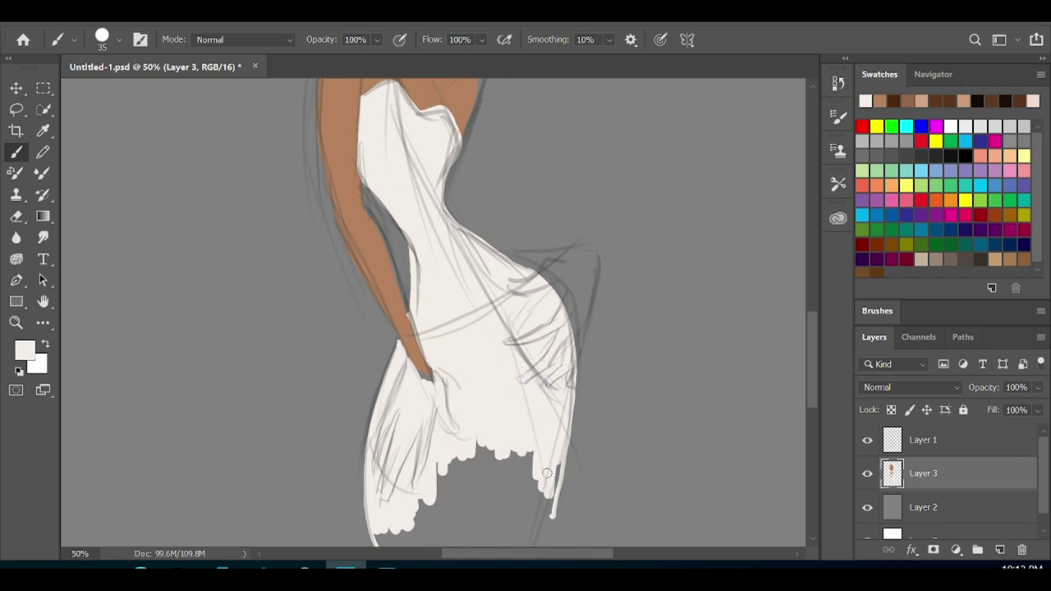
Zoom in on the hand and paint its first skin-tone fingers over the skirt
key(z)
alt+click(498, 207)
click(423, 307)
click(383, 494)
key(b)
alt+click(391, 338)
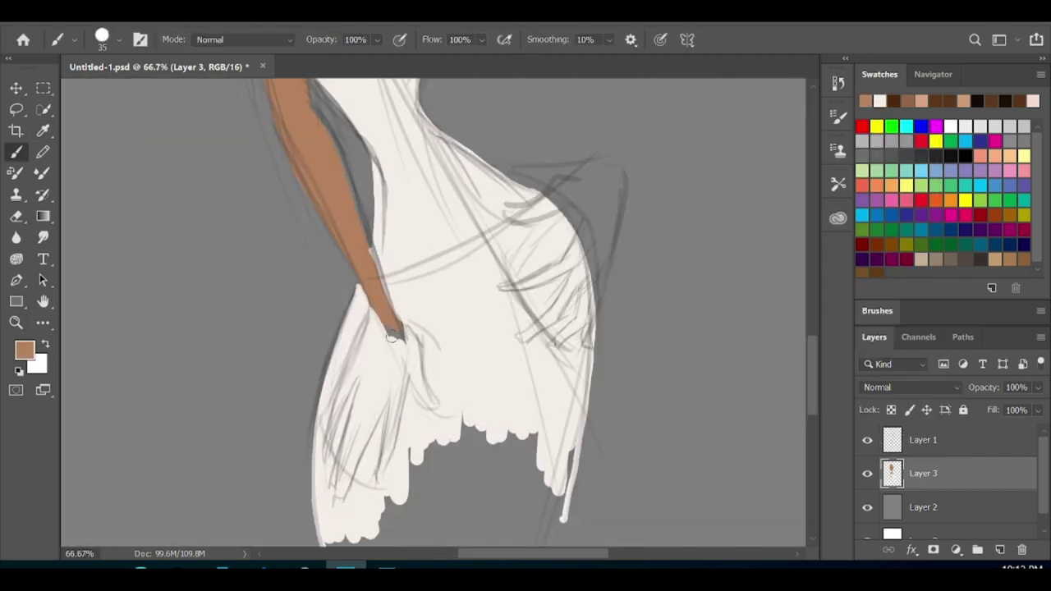
drag(393, 335, 322, 451)
mouse_move(360, 373)
mouse_down()
mouse_move(334, 428)
mouse_move(332, 484)
mouse_move(390, 397)
mouse_move(376, 483)
mouse_up()
Add more finger strokes and fill the hand with skin tone using a larger brush
drag(392, 403, 379, 485)
mouse_move(380, 427)
mouse_down()
mouse_move(398, 406)
mouse_move(441, 407)
mouse_up()
mouse_move(402, 325)
mouse_down()
mouse_move(442, 404)
mouse_move(431, 402)
mouse_up()
key(bracketright)
key(bracketright)
key(bracketright)
mouse_move(402, 343)
mouse_down()
mouse_move(385, 455)
mouse_move(337, 489)
mouse_up()
Zoom to the torso and fill the hip beside the dress with skin tone
drag(624, 230, 495, 227)
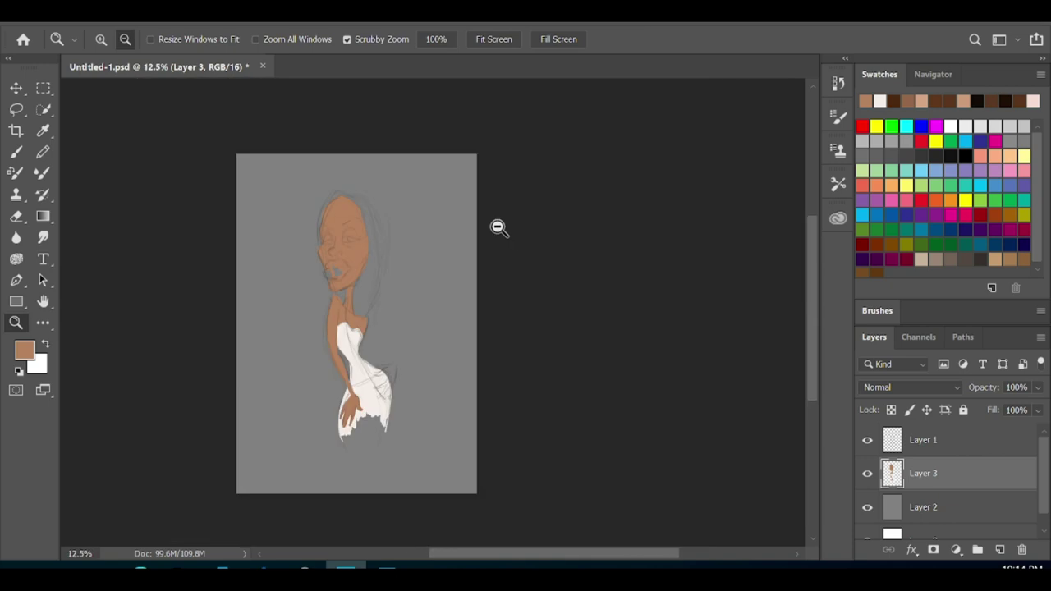
drag(353, 246, 459, 247)
key(bracketleft)
key(bracketleft)
key(bracketleft)
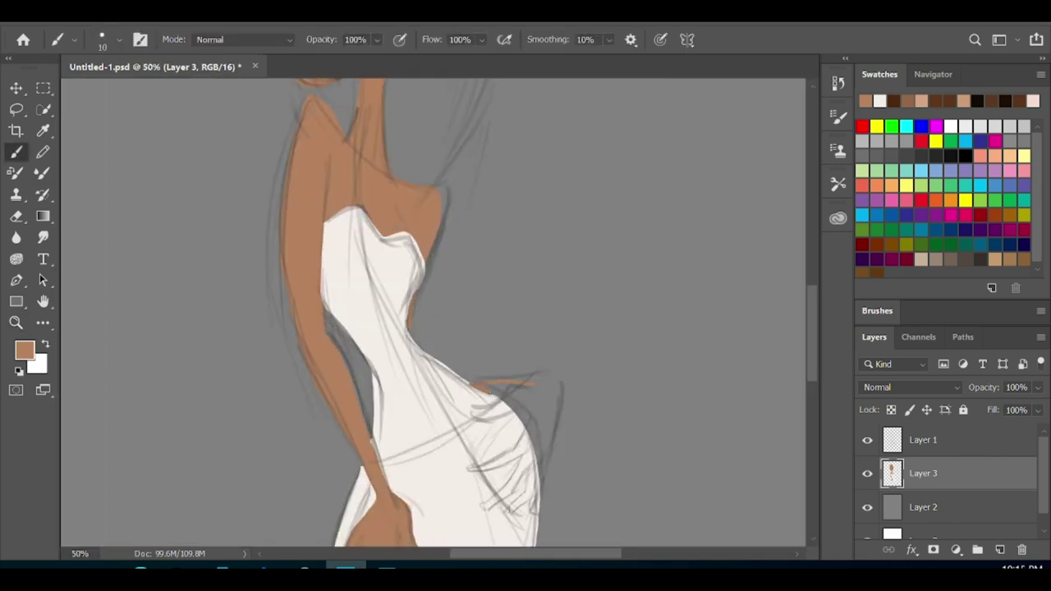
key(bracketright)
key(bracketright)
key(bracketright)
drag(524, 420, 549, 384)
key(bracketleft)
key(bracketleft)
key(bracketleft)
key(bracketright)
key(bracketright)
key(bracketright)
Paint the fingers of the hand resting on the hip in skin tone
drag(472, 399, 505, 419)
mouse_move(464, 470)
mouse_down()
mouse_move(515, 447)
mouse_move(525, 457)
mouse_up()
mouse_move(484, 507)
mouse_down()
mouse_move(523, 457)
mouse_move(535, 469)
mouse_up()
key(bracketleft)
key(bracketleft)
key(bracketleft)
drag(531, 514, 542, 487)
Fill both eyes with the dress's off-white, then switch the paint colour to black for pupils
alt+click(534, 502)
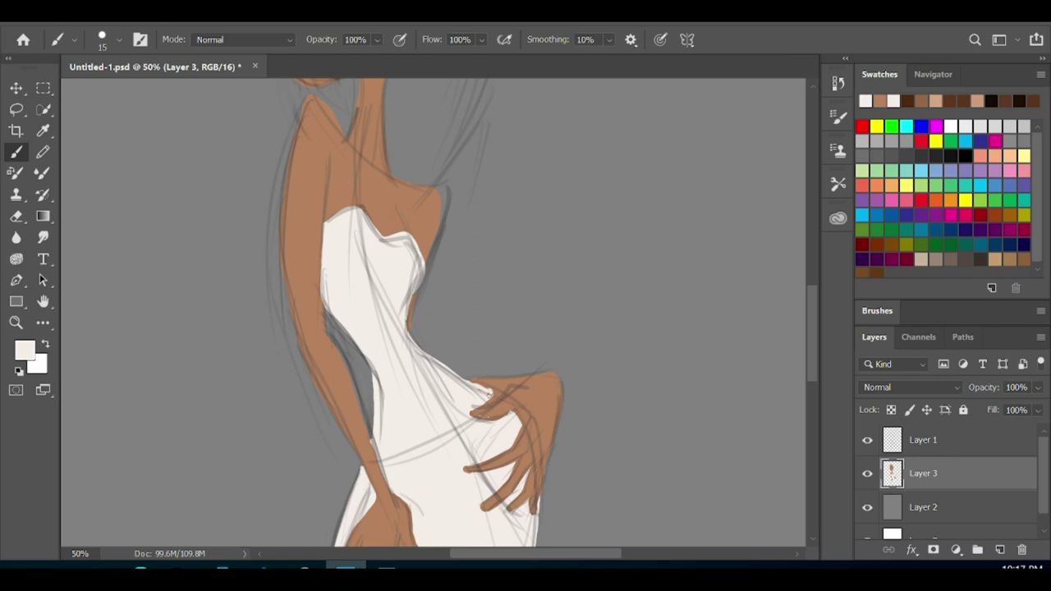
scroll(487, 395, up, 5)
mouse_move(343, 246)
mouse_down()
mouse_move(405, 238)
mouse_move(394, 237)
mouse_up()
mouse_move(266, 256)
mouse_down()
mouse_move(309, 251)
mouse_move(268, 254)
mouse_move(284, 253)
mouse_up()
key(d)
Paint black pupils in both eyes and fill the lips with pink
drag(365, 231, 406, 239)
alt+click(351, 244)
click(24, 350)
click(881, 169)
drag(274, 374, 283, 398)
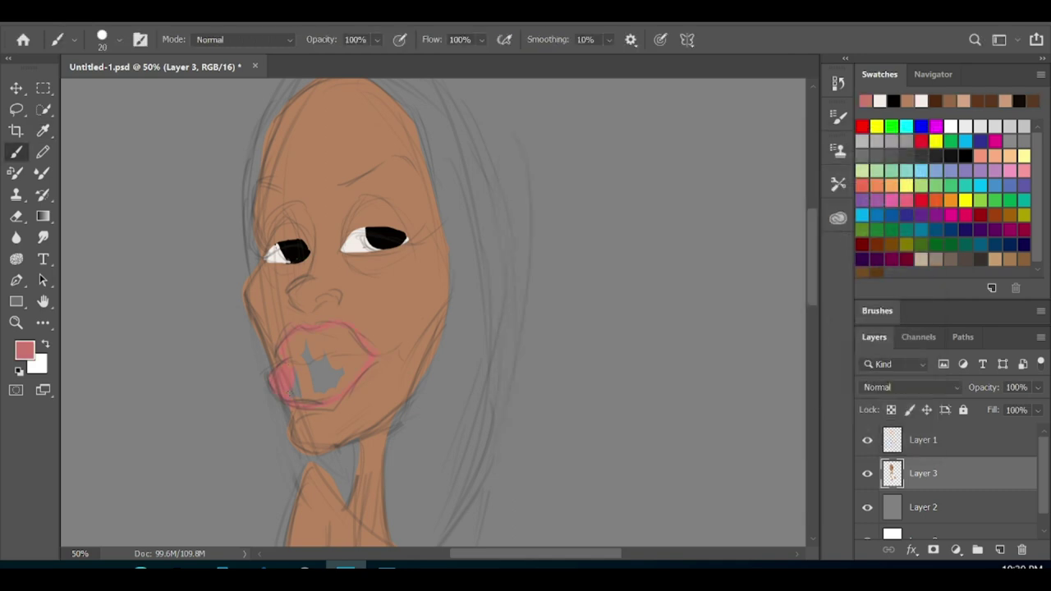
Reset the colours to black and outline the long hair down past the shoulders
scroll(410, 312, up, 3)
click(25, 350)
key(Escape)
key(d)
drag(331, 216, 525, 517)
scroll(410, 312, up, 1)
drag(331, 238, 246, 466)
scroll(411, 312, down, 2)
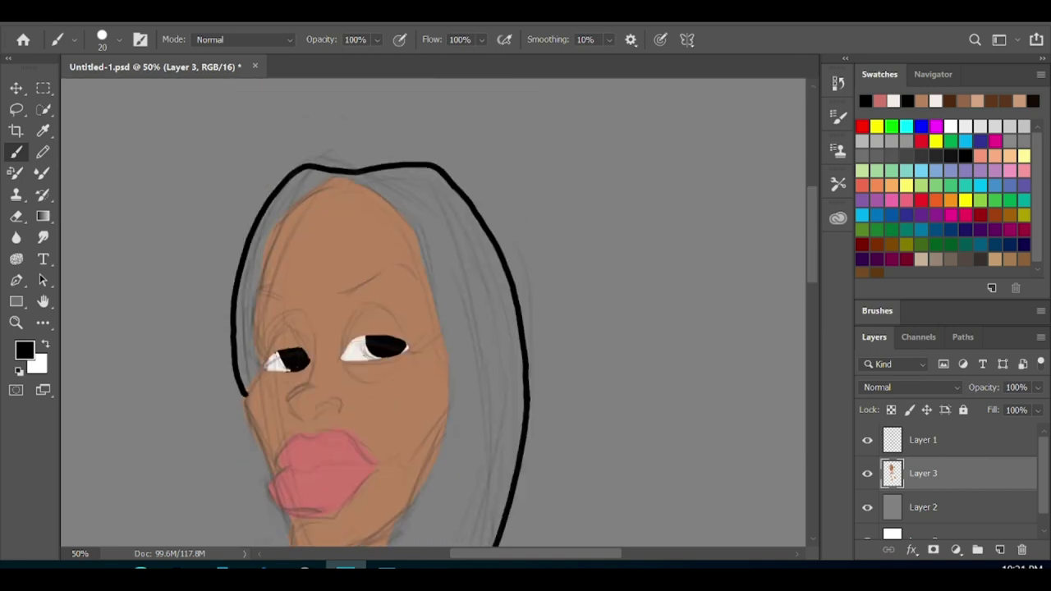
scroll(410, 312, down, 5)
drag(452, 176, 391, 469)
drag(303, 380, 339, 415)
Use a larger brush to fill the hair solid black down to the neck
key(bracketright)
drag(336, 371, 353, 423)
scroll(329, 377, up, 5)
mouse_move(284, 225)
mouse_down()
mouse_move(259, 378)
mouse_move(246, 230)
mouse_move(402, 185)
mouse_move(440, 262)
mouse_up()
key(bracketright)
drag(410, 188, 501, 320)
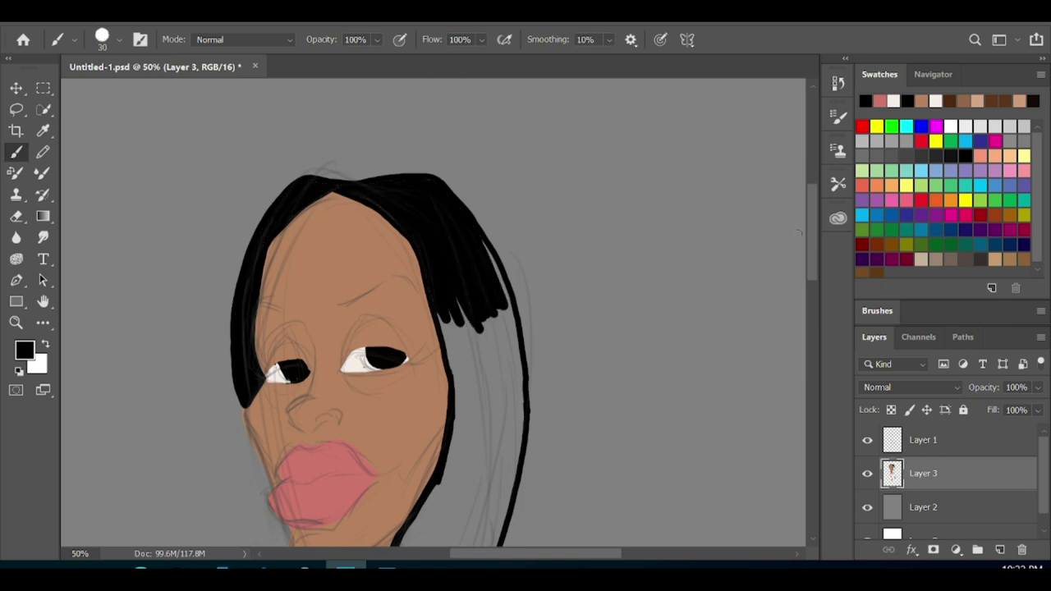
scroll(493, 205, down, 3)
drag(493, 165, 460, 263)
drag(517, 218, 468, 390)
scroll(485, 328, down, 3)
mouse_move(415, 256)
mouse_down()
mouse_move(479, 316)
mouse_move(419, 398)
mouse_up()
Shade the forehead, right cheek and jaw in skin brown at 25% opacity
key(e)
key(z)
alt+click(412, 190)
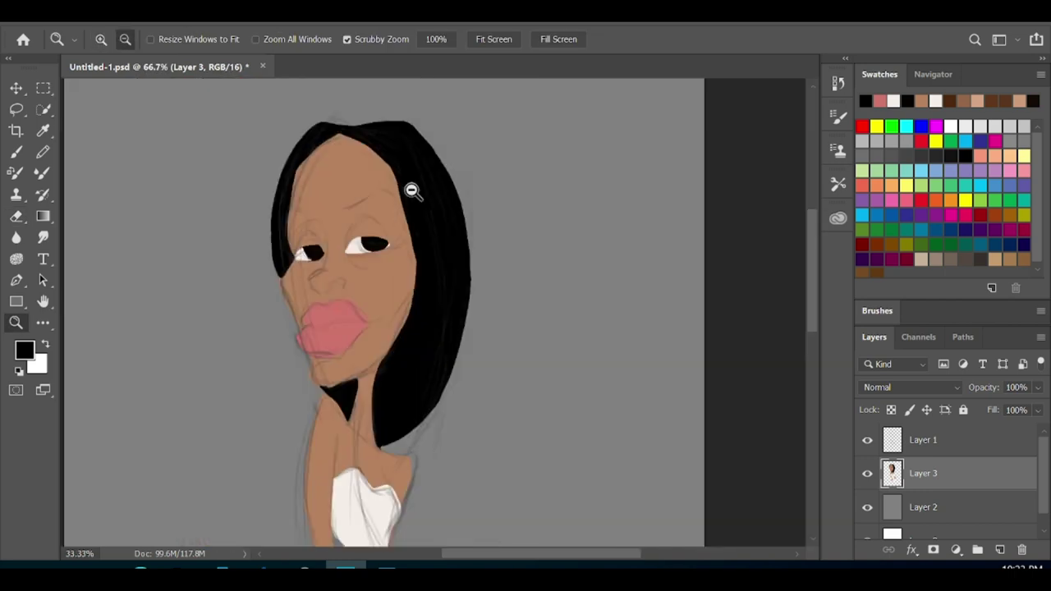
key(b)
alt+click(386, 197)
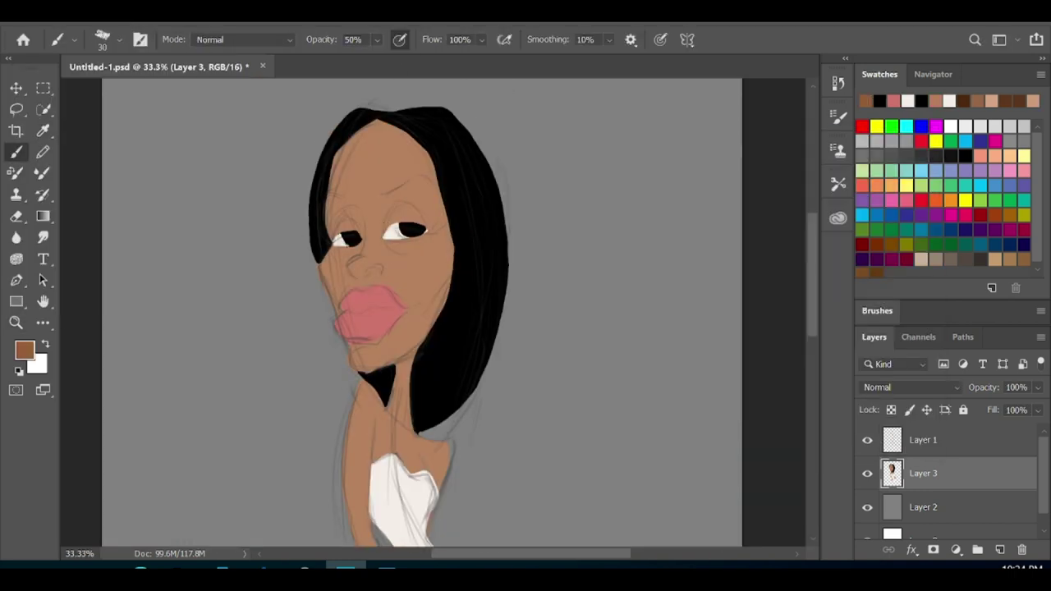
drag(378, 217, 385, 244)
key(2)
key(5)
drag(447, 255, 415, 351)
mouse_move(450, 280)
mouse_down()
mouse_move(415, 346)
mouse_move(406, 439)
mouse_up()
Shade the neck and shoulders in brown with a smaller brush
key([)
key([)
key([)
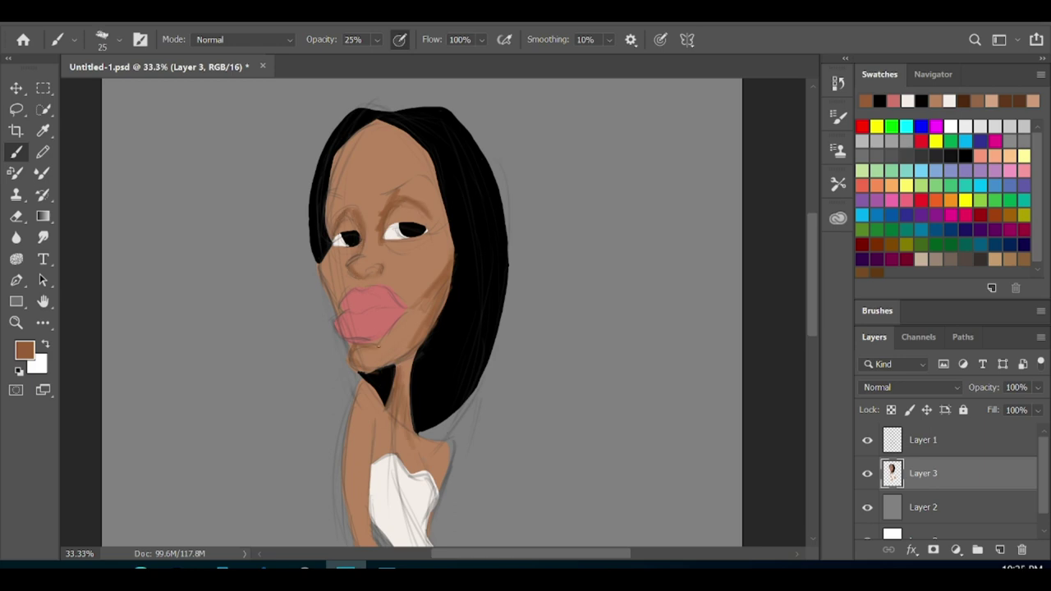
scroll(401, 293, down, 5)
mouse_move(447, 259)
mouse_down()
mouse_move(415, 279)
mouse_move(374, 279)
mouse_up()
drag(362, 201, 349, 332)
scroll(410, 287, up, 3)
scroll(410, 288, down, 5)
Paint cream onto the dress at full opacity
alt+click(411, 246)
key(0)
drag(439, 410, 412, 466)
scroll(399, 246, up, 5)
Shade between the eyebrows and under the right eye in brown at 55% opacity
alt+click(444, 284)
key(5)
key(5)
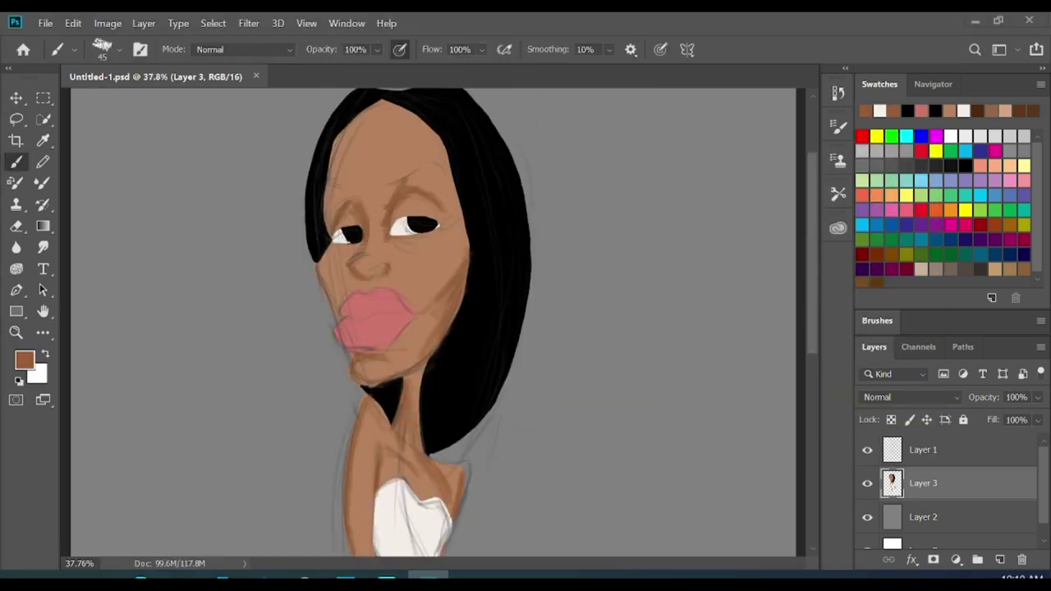
drag(404, 179, 393, 198)
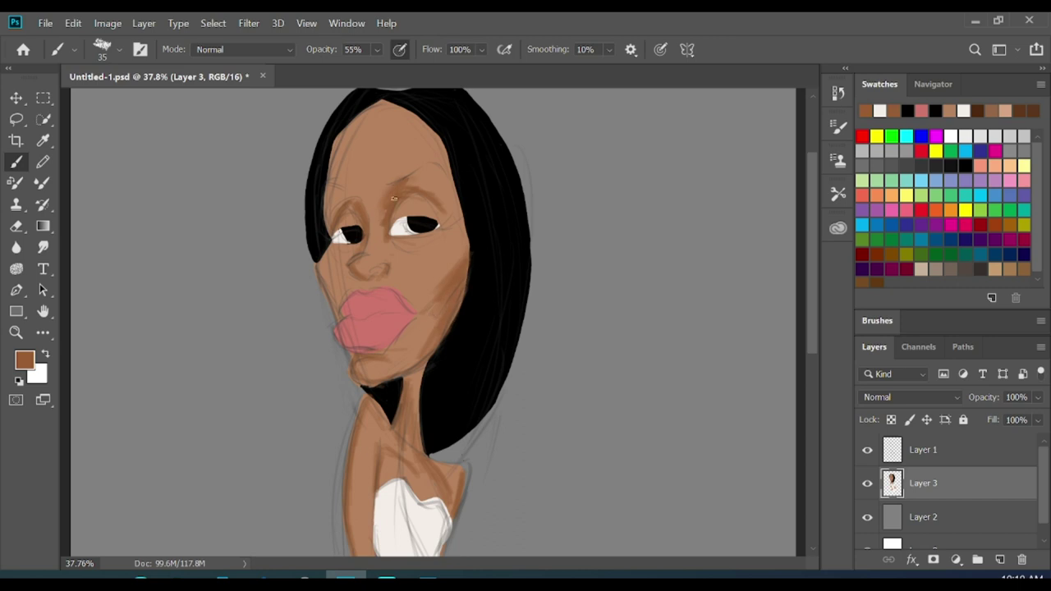
key(])
drag(387, 251, 397, 245)
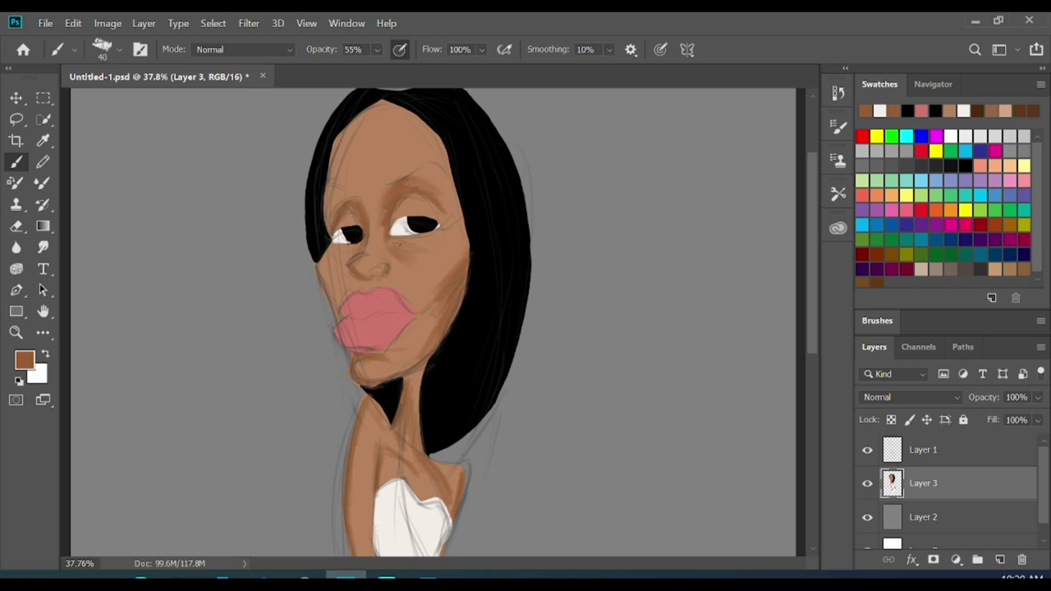
Paint a dark eyebrow above the right eye in black (000000) with a smaller brush
key([)
key([)
key([)
click(24, 359)
text(000000)
key(Return)
drag(380, 185, 442, 161)
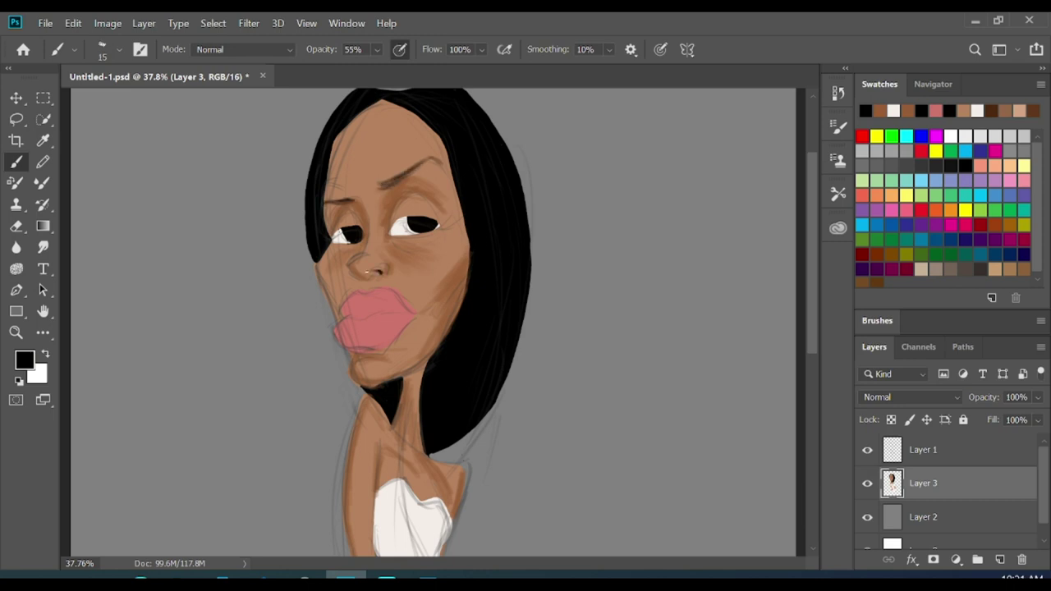
scroll(440, 267, down, 5)
Switch back to brown, enlarge the brush to 40 and shade faintly above the right eyebrow
click(24, 360)
click(437, 304)
key(Return)
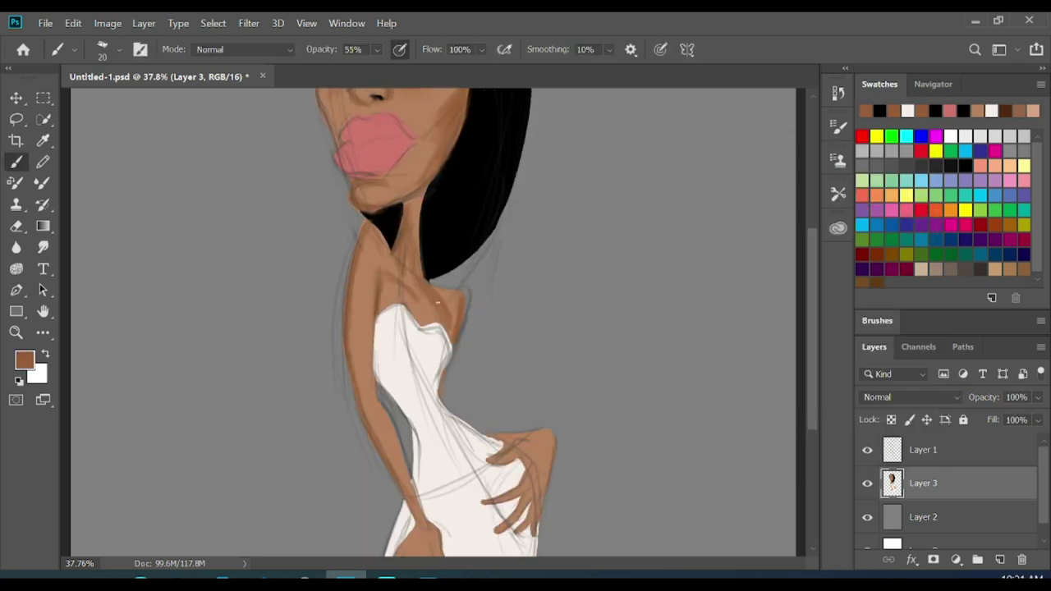
scroll(361, 328, up, 6)
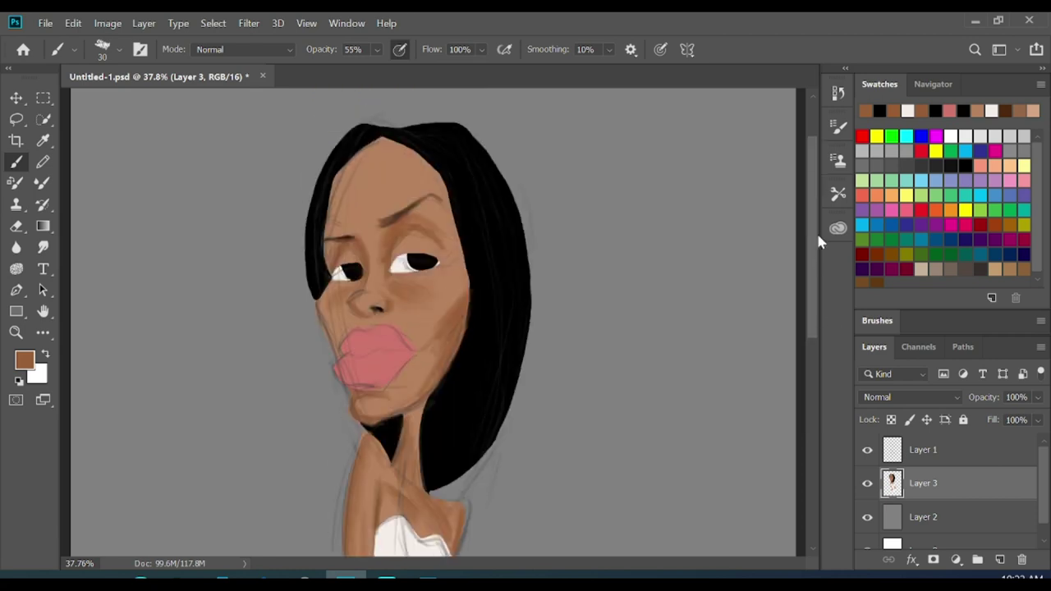
scroll(353, 271, up, 1)
key(bracketright)
mouse_move(411, 238)
mouse_down()
mouse_move(395, 212)
mouse_move(363, 210)
mouse_up()
Set the brush size to 30, zoom out and save the caricature
key(bracketright)
key(bracketright)
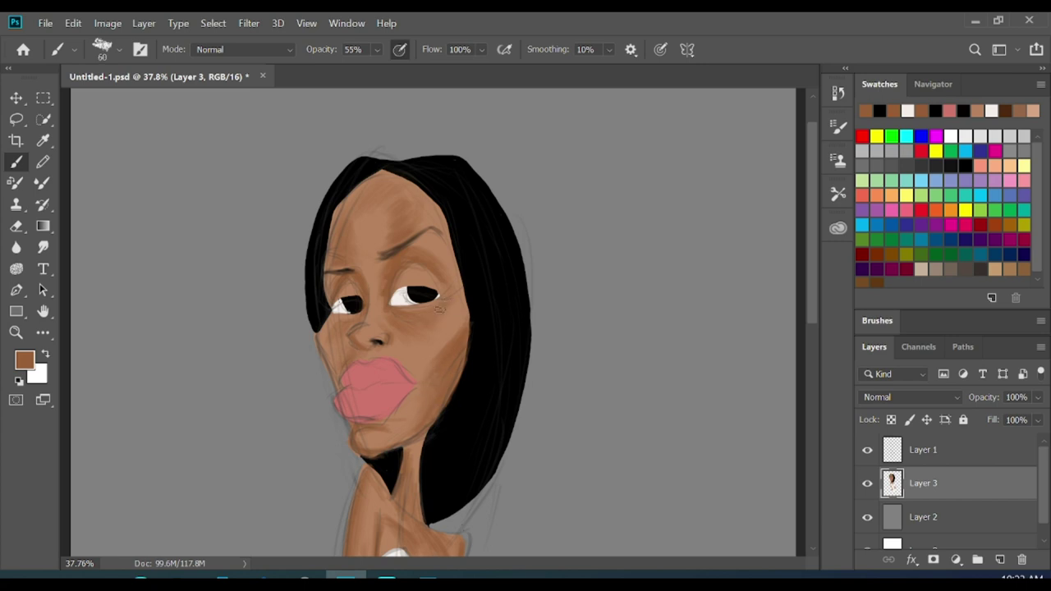
scroll(812, 347, down, 5)
key(bracketleft)
key(bracketleft)
key(bracketleft)
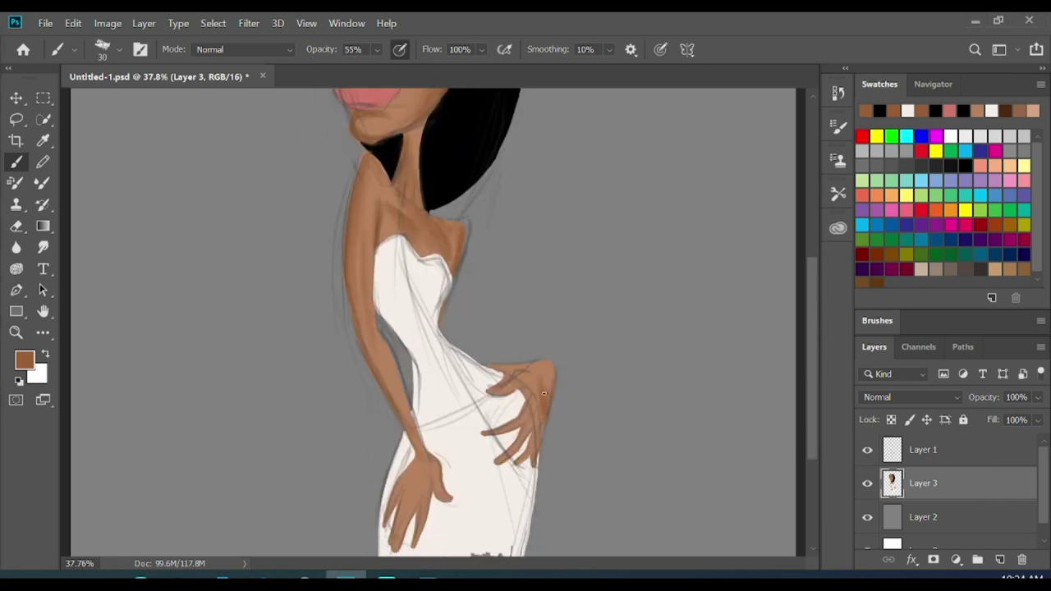
scroll(394, 388, down, 3)
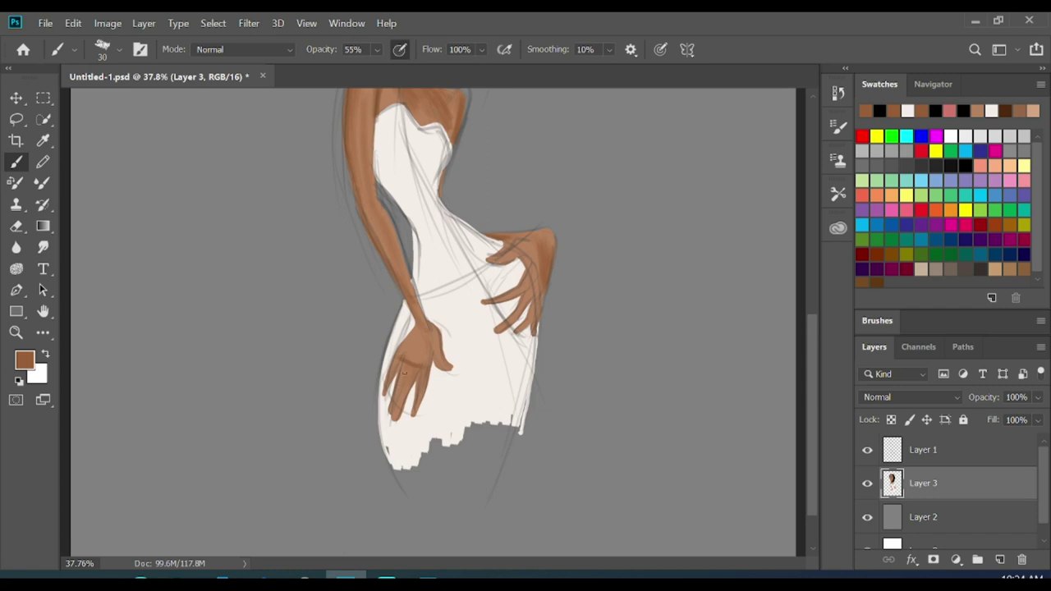
key(e)
key(z)
drag(551, 302, 549, 178)
key(ctrl+s)
Zoom in on the face and pick a brown paint colour with a 20 brush
drag(99, 179, 551, 236)
drag(410, 247, 436, 246)
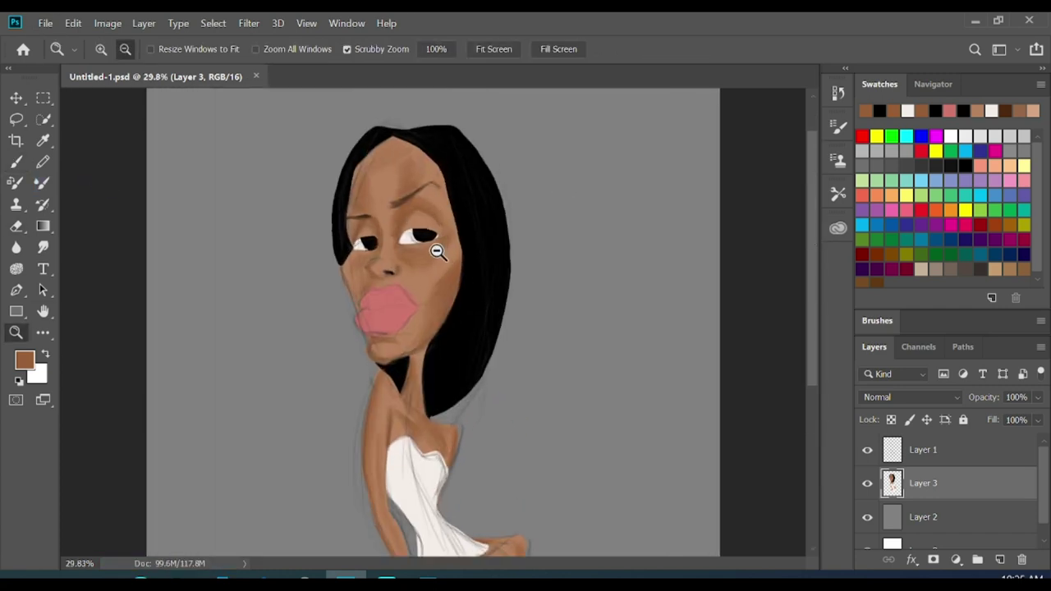
click(15, 162)
alt+click(359, 243)
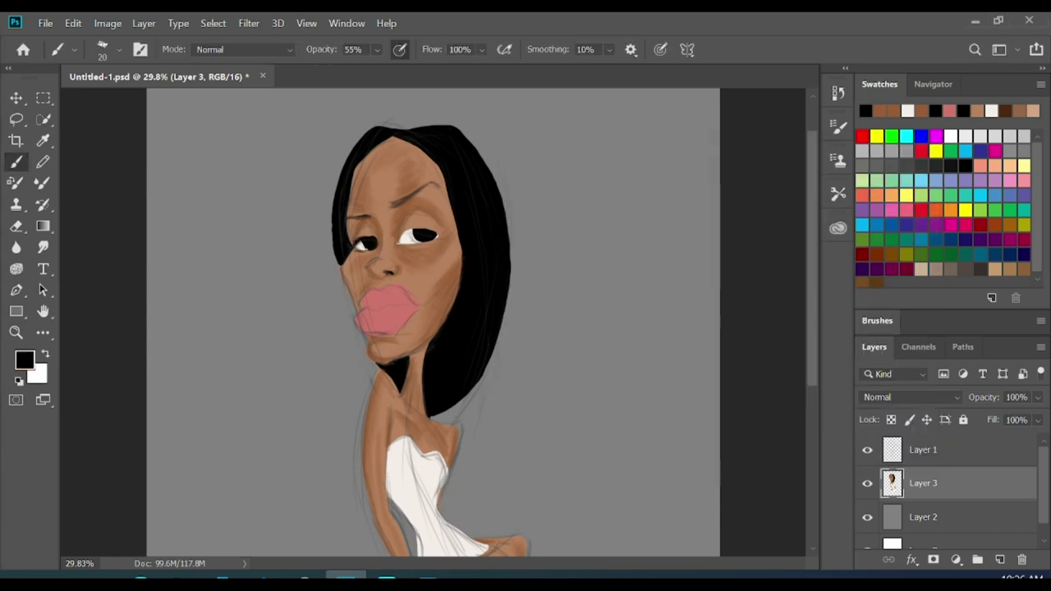
click(418, 205)
key(Return)
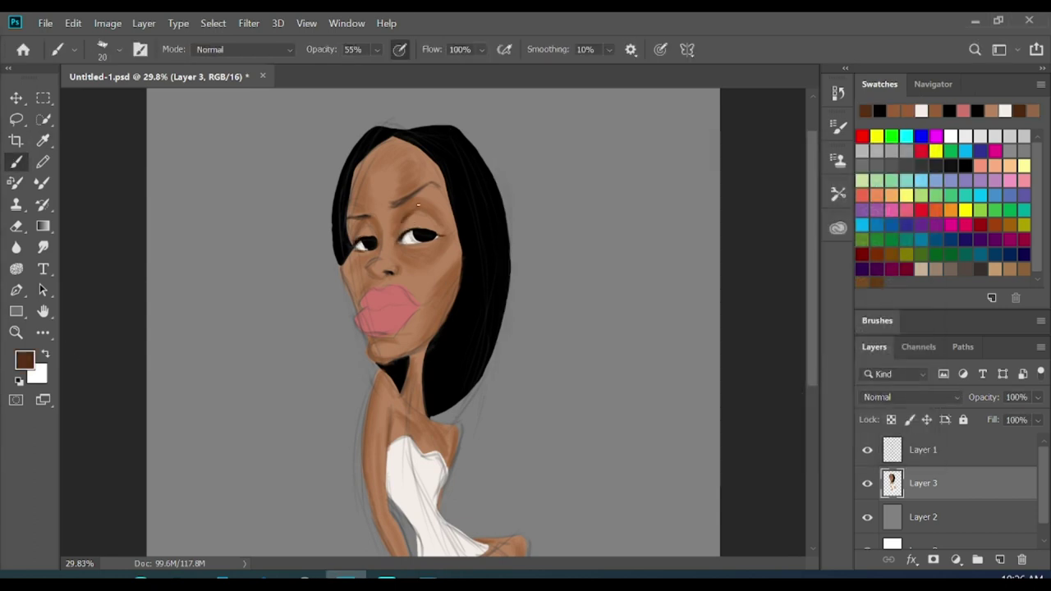
key(bracketright)
key(bracketright)
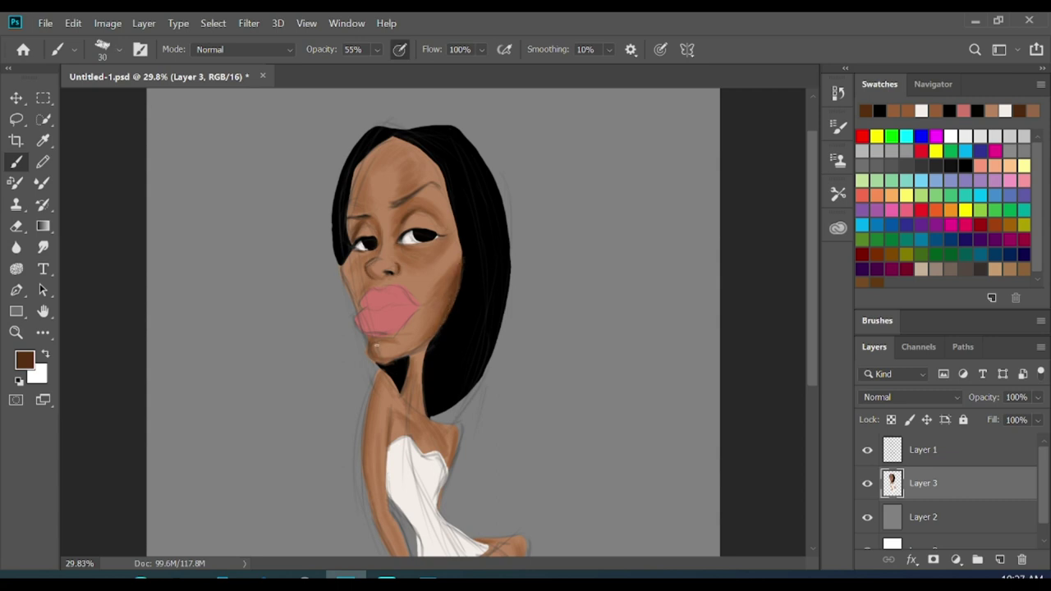
scroll(389, 260, down, 3)
key(bracketleft)
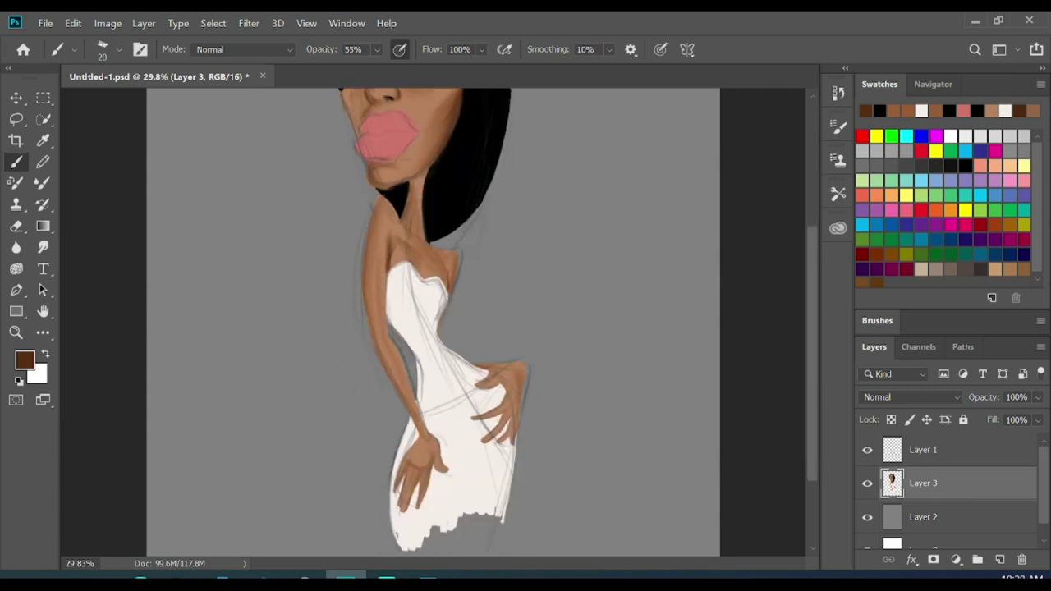
scroll(378, 197, down, 2)
scroll(378, 197, down, 1)
Sample grey with the Eyedropper and paint faint shading along the white dress edge
key(i)
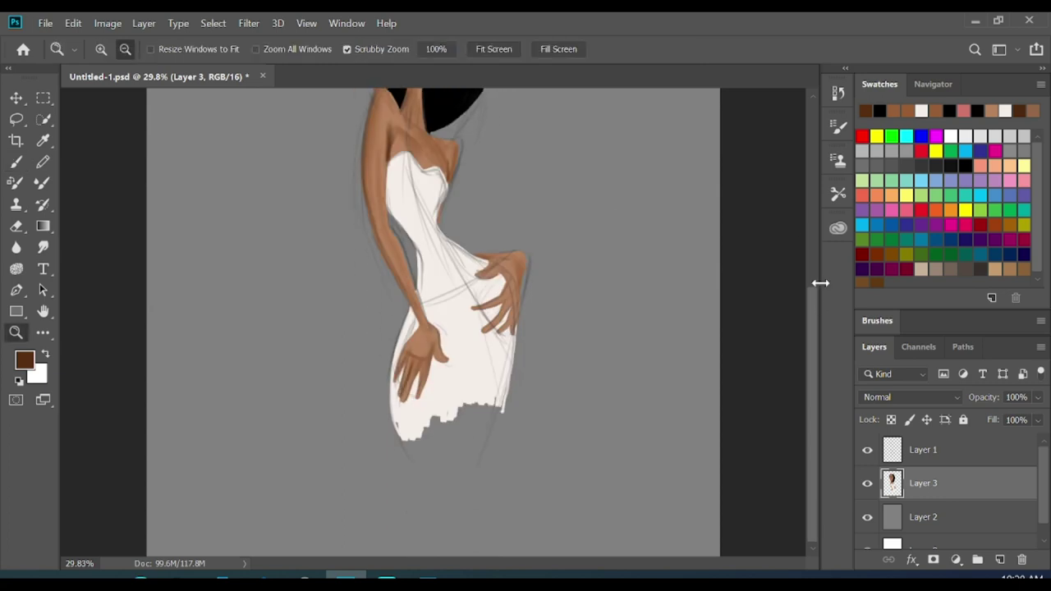
key(Return)
key(b)
drag(407, 316, 396, 435)
drag(398, 386, 394, 439)
drag(392, 186, 394, 217)
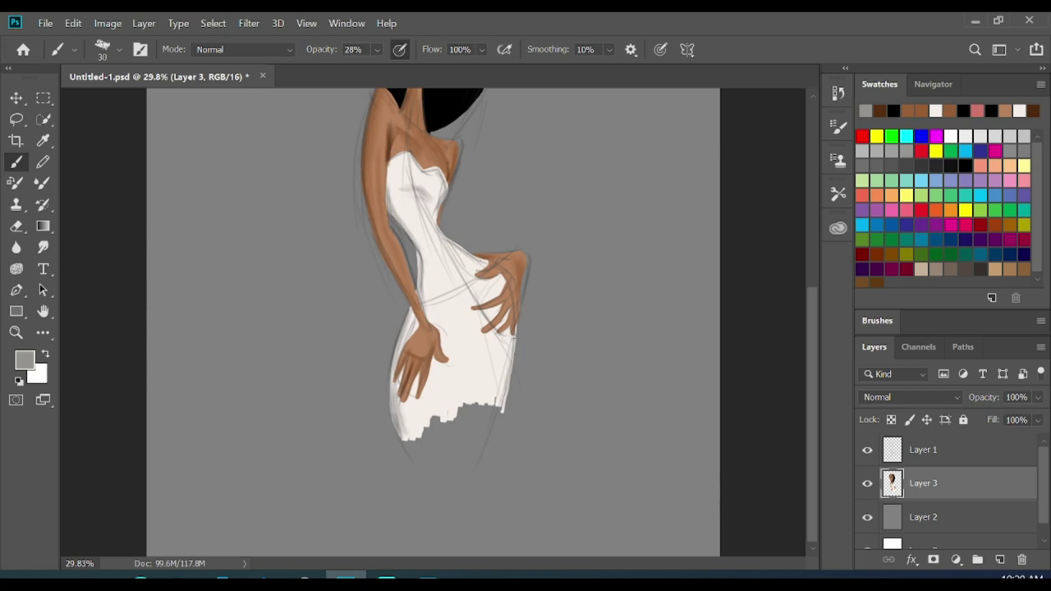
key(z)
alt+click(516, 179)
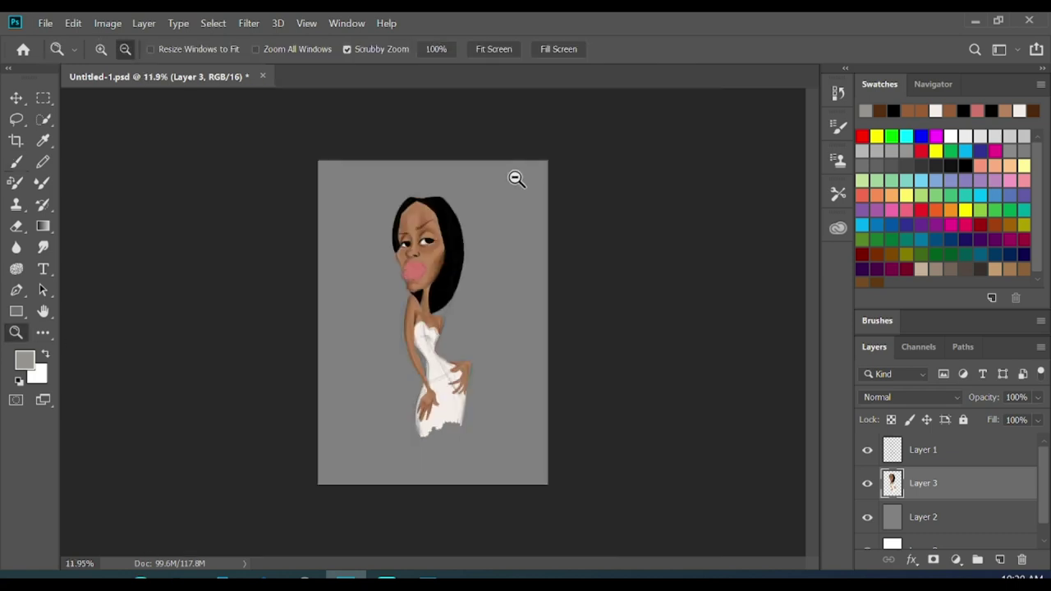
Pick a light skin tone and enlarge the brush to 40 for face highlights
drag(429, 265, 462, 242)
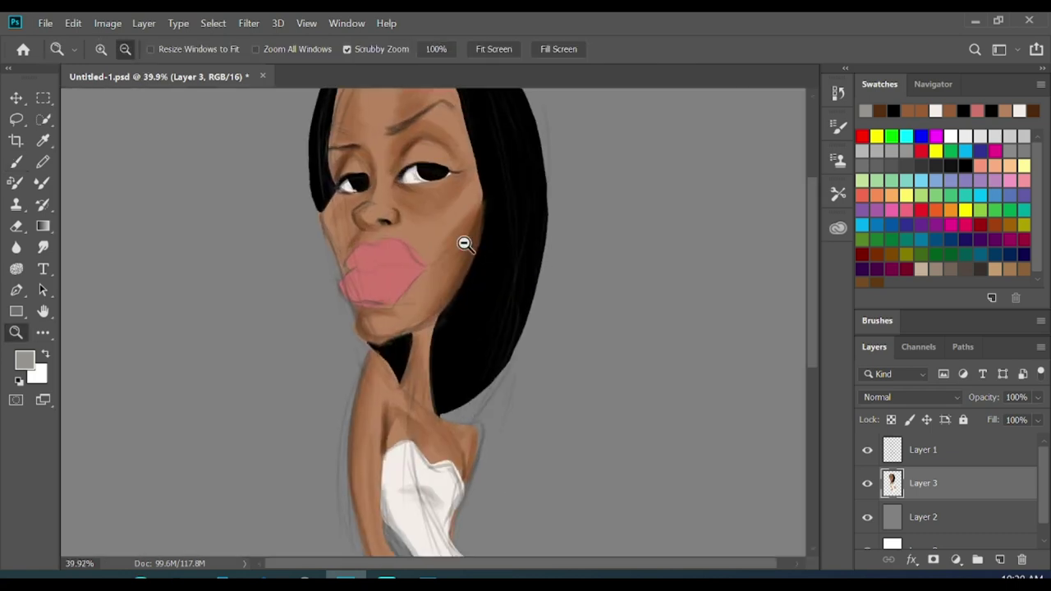
key(i)
key(Return)
key(b)
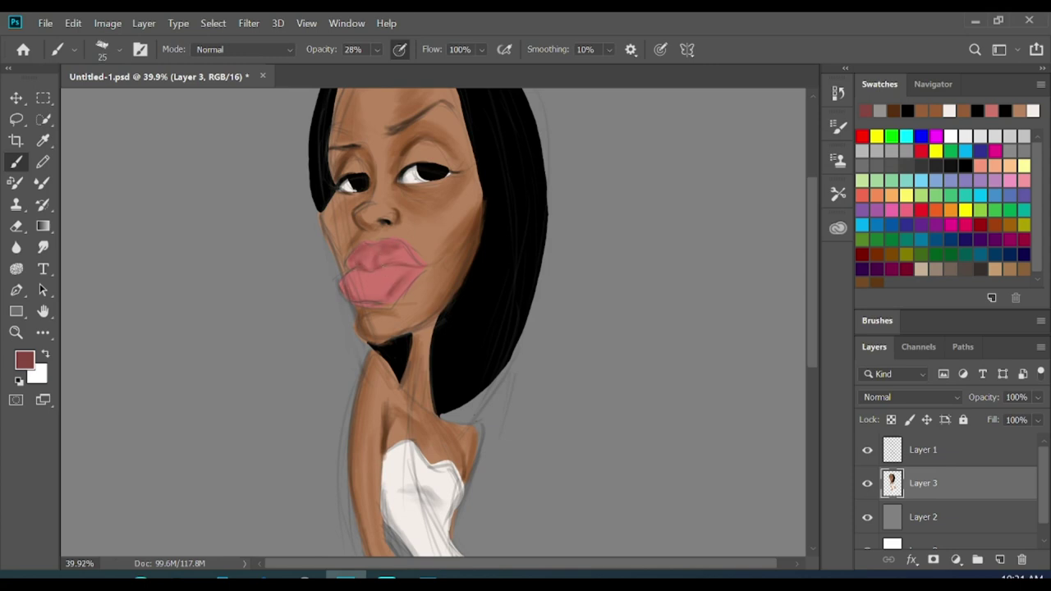
click(605, 212)
click(882, 177)
key(bracketright)
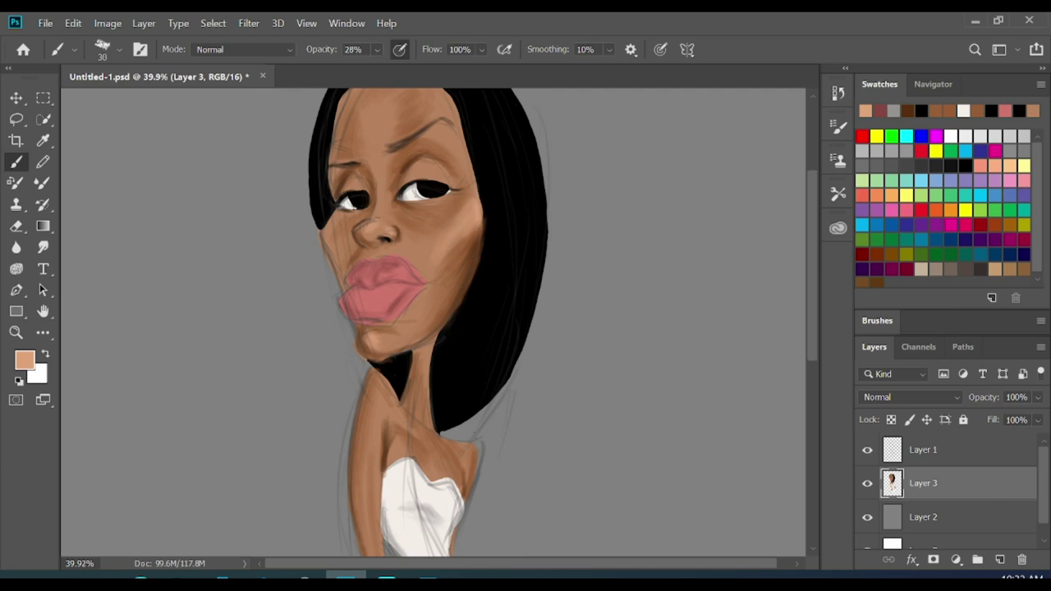
scroll(386, 244, up, 3)
key(bracketright)
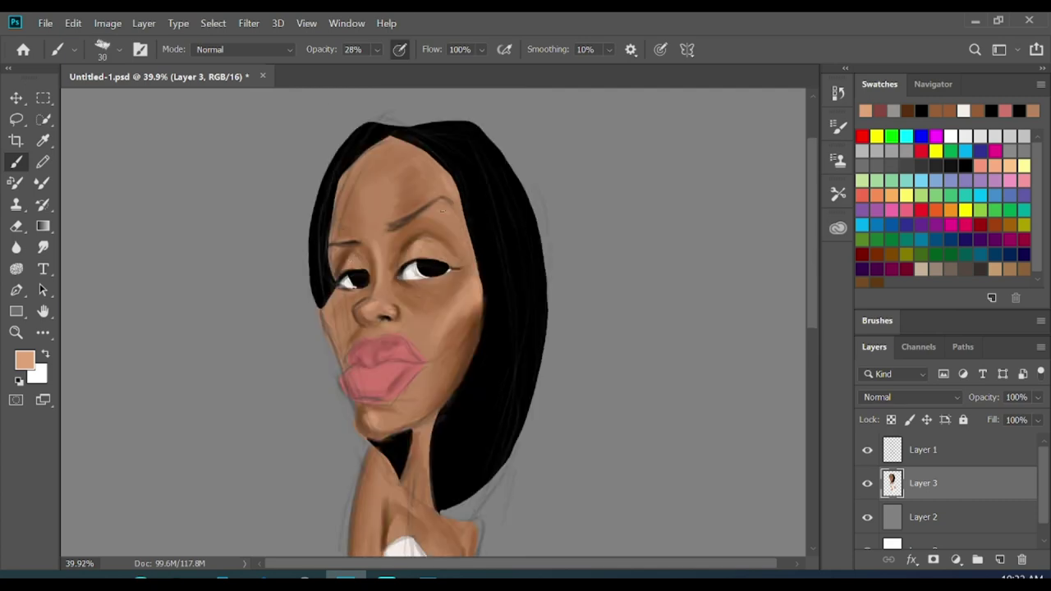
key(bracketright)
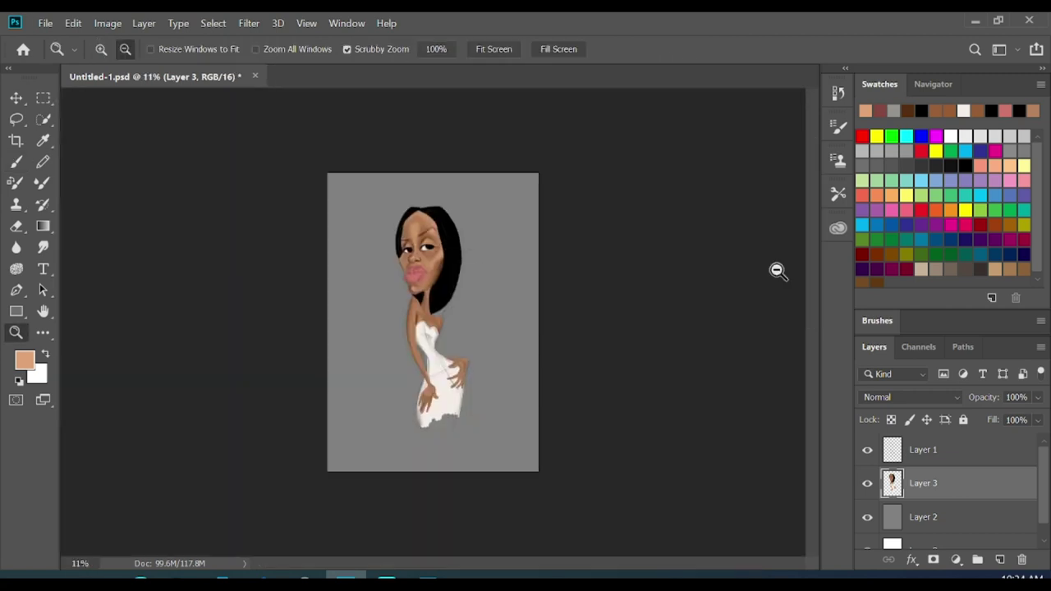
Frame the dress, shrink the brush below 25 and set a dark grey paint colour
drag(402, 297, 380, 169)
key(bracketleft)
key(bracketleft)
key(bracketleft)
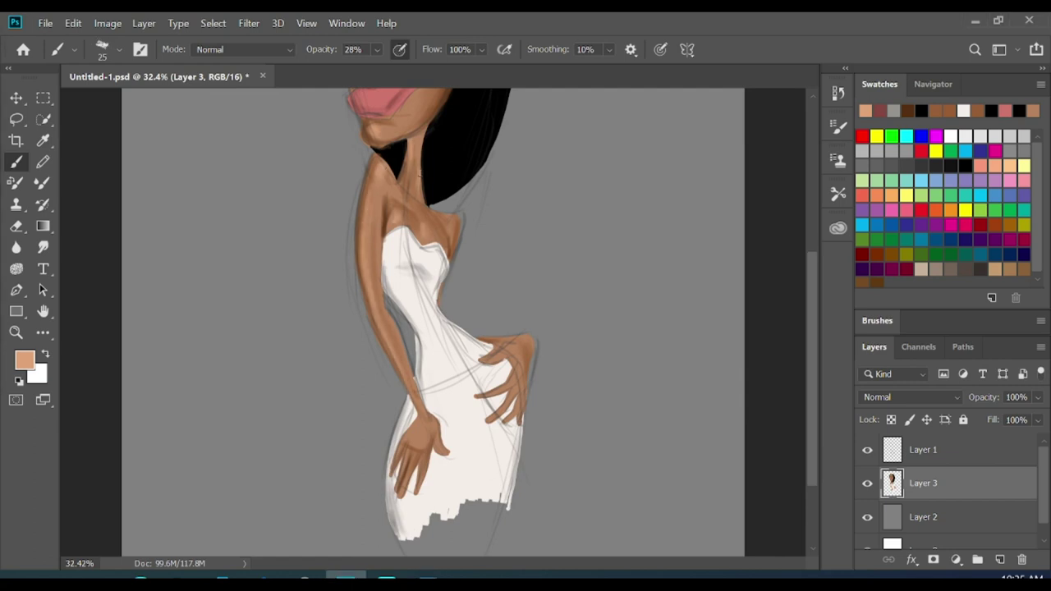
drag(420, 174, 404, 341)
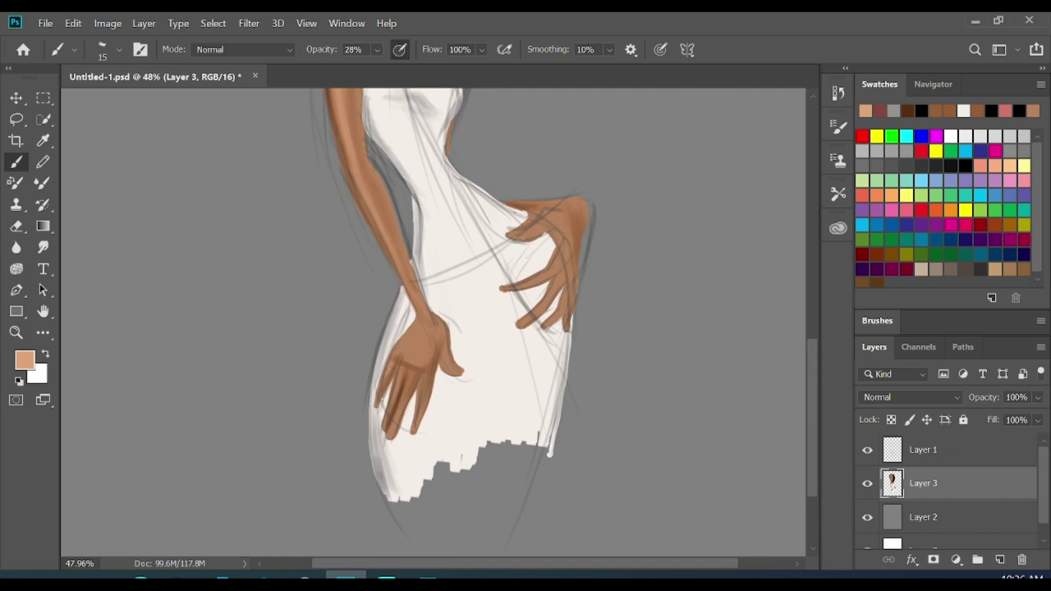
drag(446, 353, 435, 345)
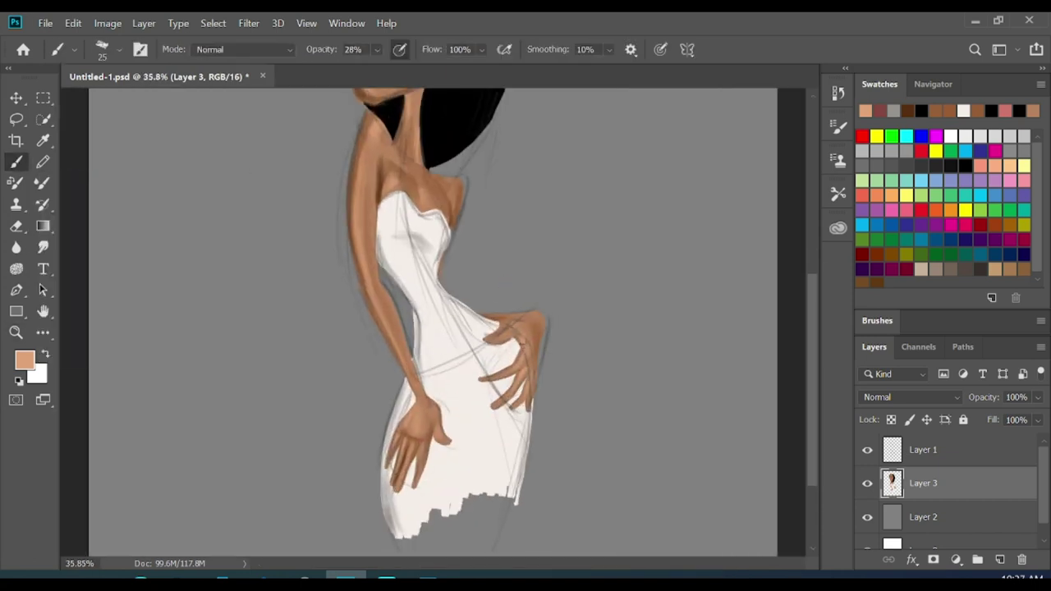
key(bracketleft)
alt+click(514, 349)
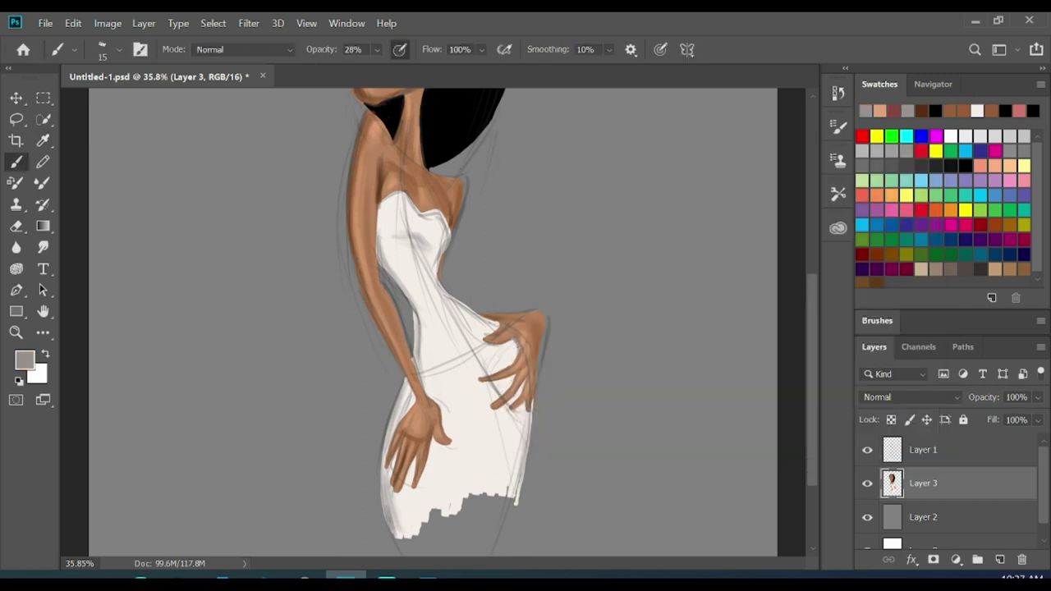
alt+click(517, 348)
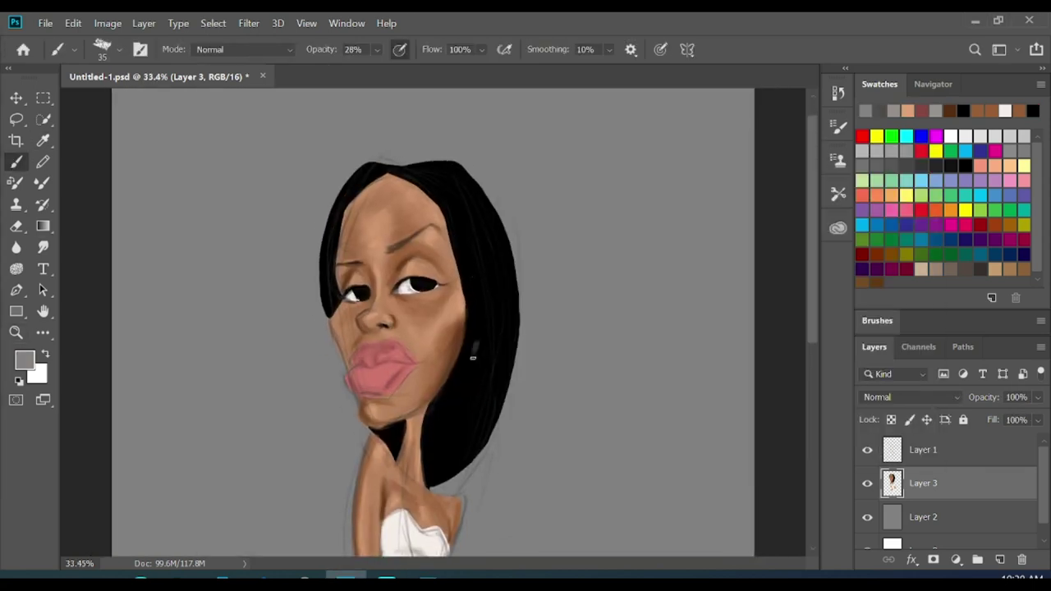
Paint grey highlight streaks along the hair right of the face
drag(473, 358, 488, 348)
drag(505, 312, 486, 352)
drag(468, 303, 481, 342)
drag(505, 292, 497, 377)
drag(506, 337, 500, 402)
mouse_move(435, 193)
mouse_down()
mouse_move(476, 275)
mouse_move(497, 386)
mouse_up()
Paint grey highlights on the hair left of the face with a smaller brush
key(bracketleft)
key(bracketleft)
key(bracketleft)
drag(361, 172, 336, 201)
mouse_move(353, 177)
mouse_down()
mouse_move(322, 261)
mouse_move(321, 312)
mouse_move(332, 240)
mouse_up()
drag(345, 193, 322, 261)
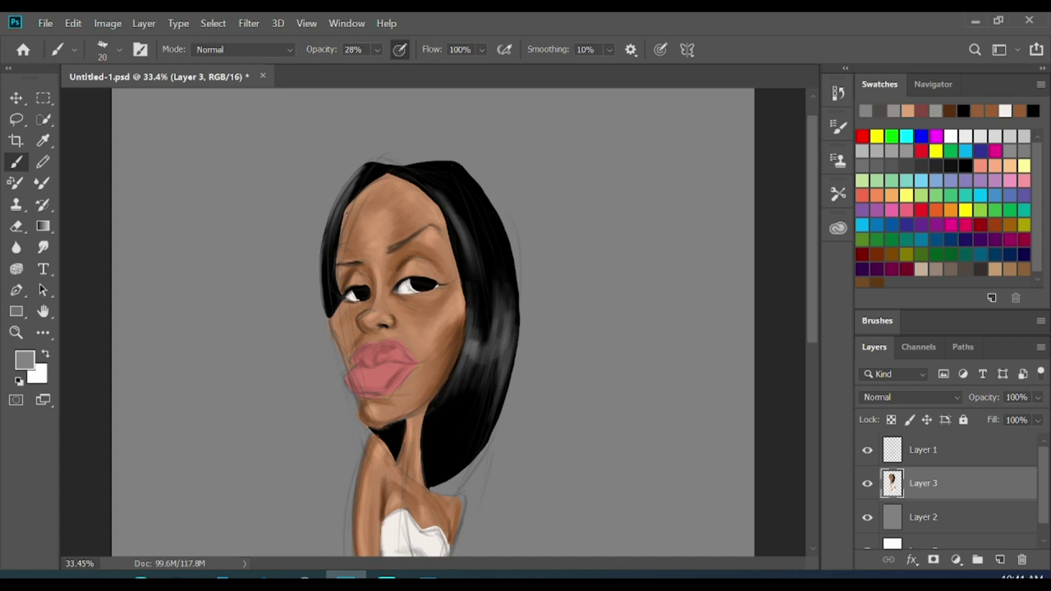
Zoom out to review the whole figure, then zoom back in on the face
key(z)
alt+click(488, 232)
alt+click(502, 170)
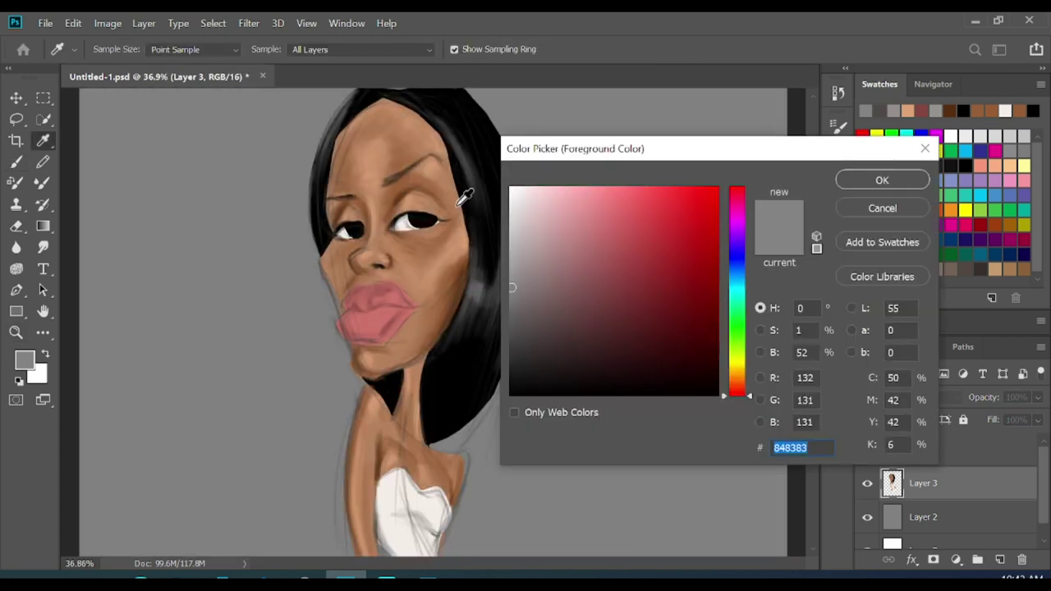
click(395, 233)
key(Return)
key(b)
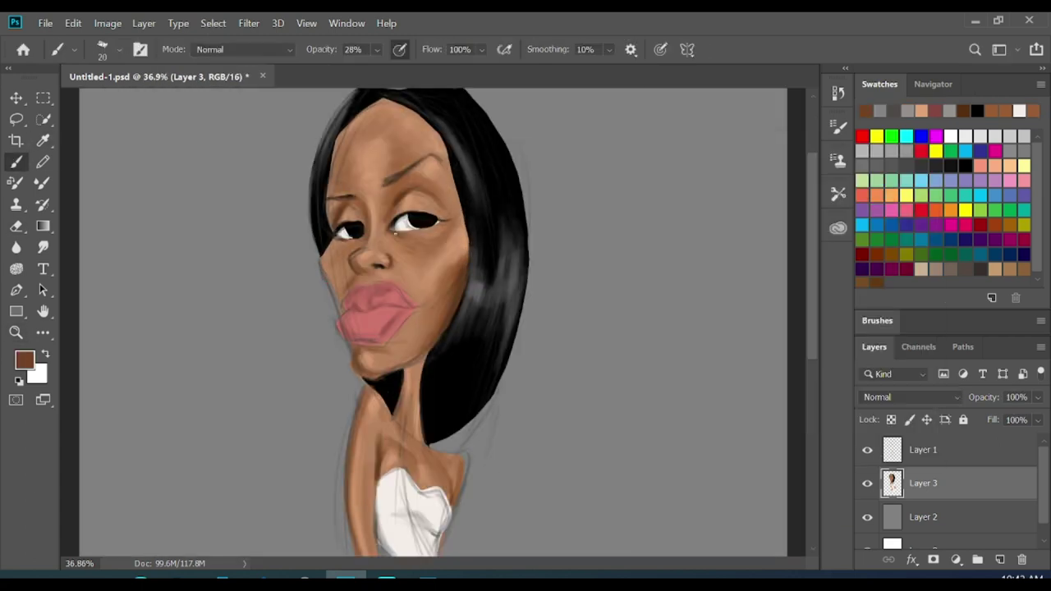
key(z)
alt+click(466, 169)
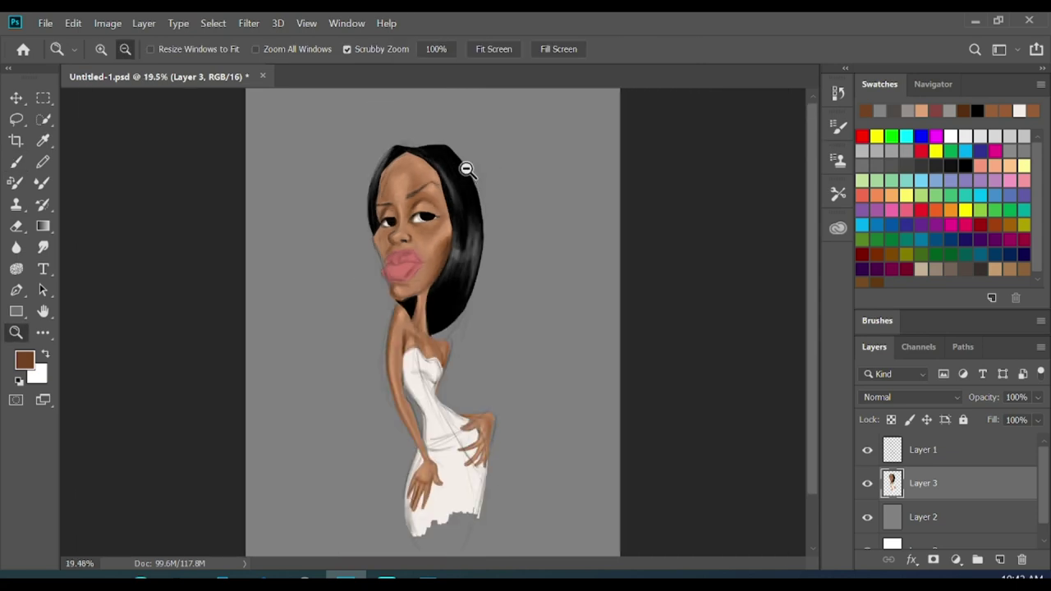
alt+click(467, 169)
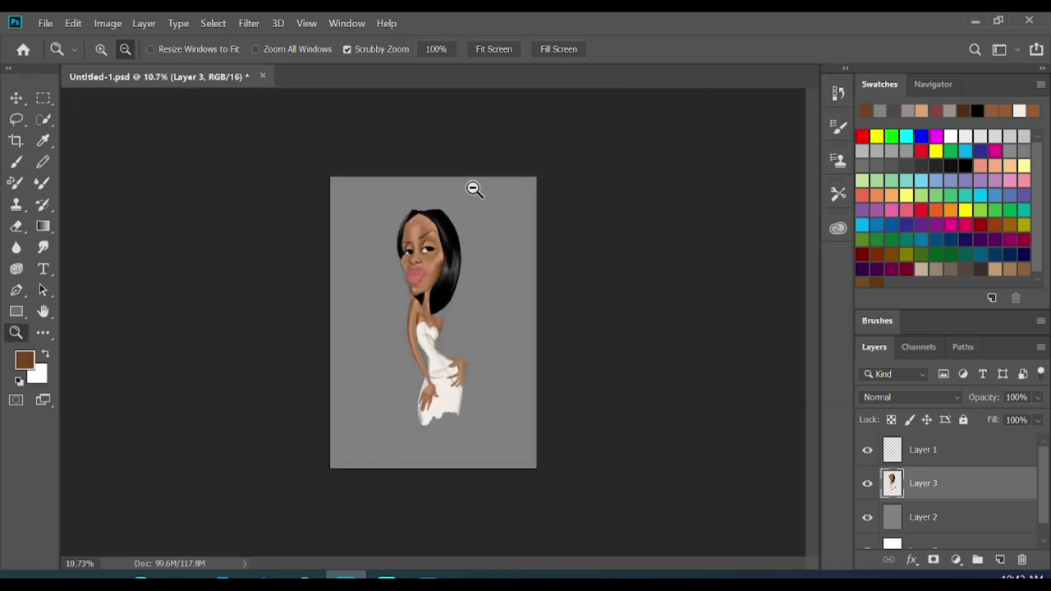
click(476, 287)
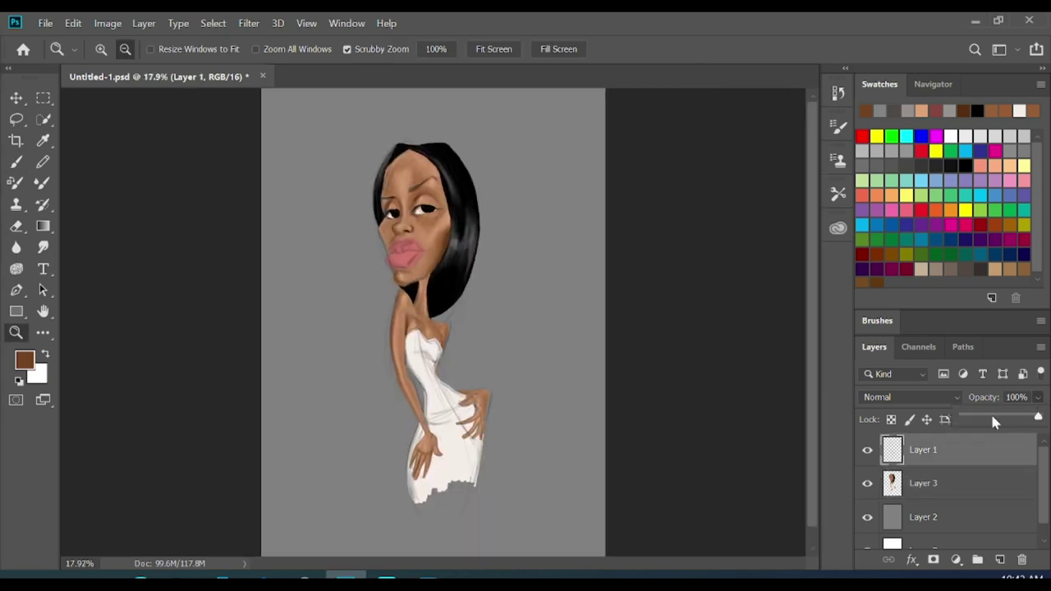
click(437, 255)
Sample a peach skin tone from the face, lighten it, and set brush opacity to 47%
scroll(438, 255, up, 2)
key(b)
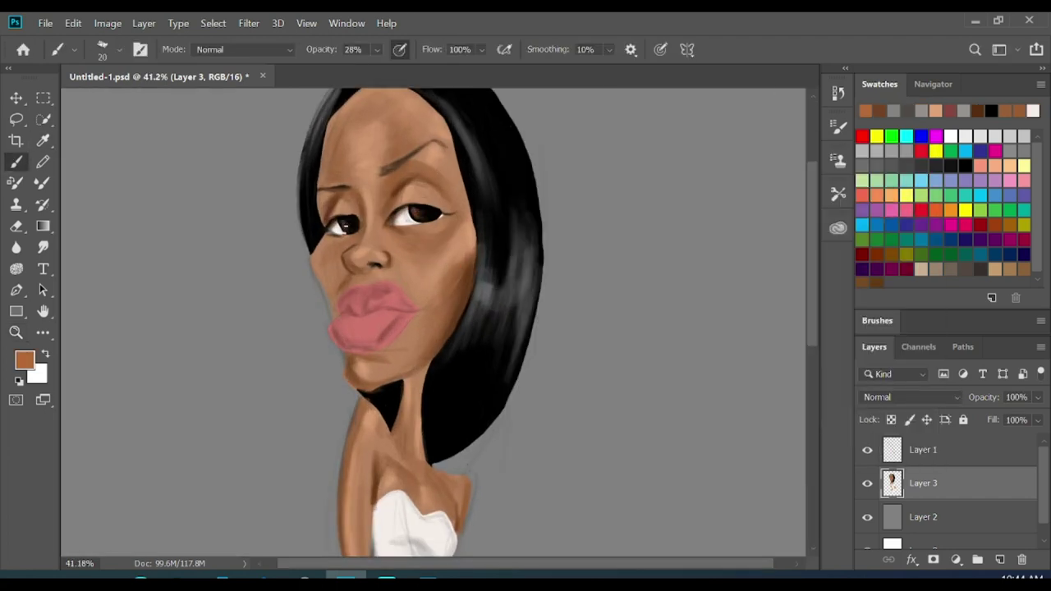
key(x)
key(0)
key(bracketleft)
key(x)
key(4)
key(7)
key(bracketright)
alt+click(471, 240)
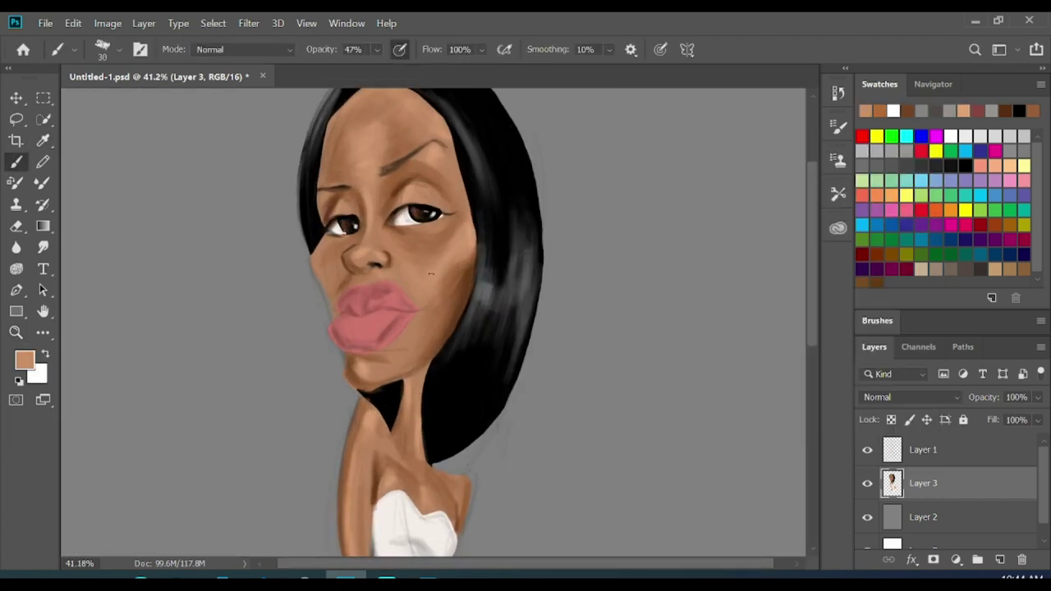
click(25, 360)
click(570, 204)
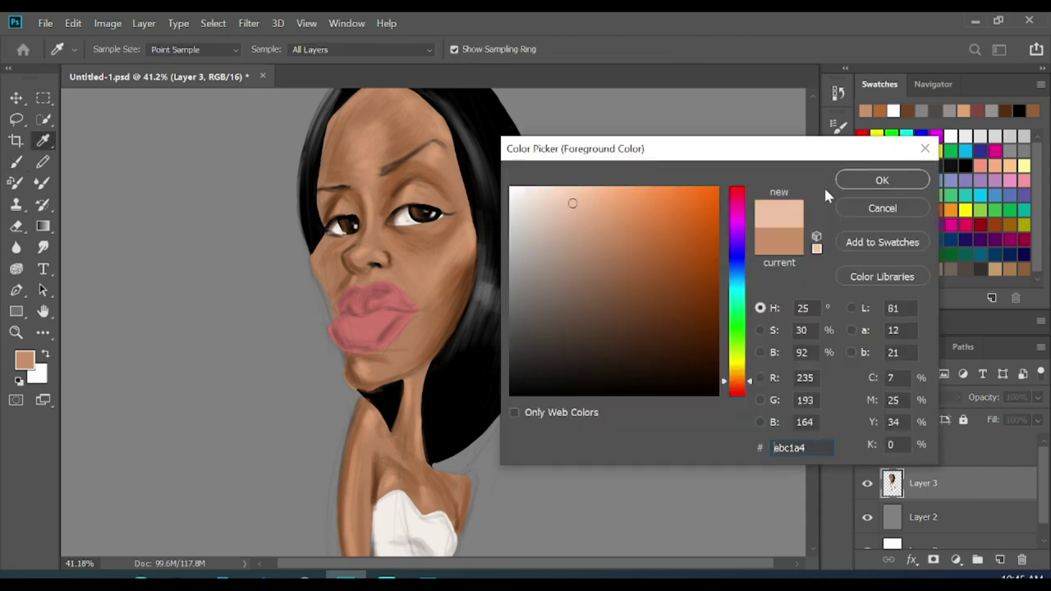
click(882, 178)
Paint light peach highlights on the forehead edge, cheek and jaw edge, nose bridge and brow
key(bracketright)
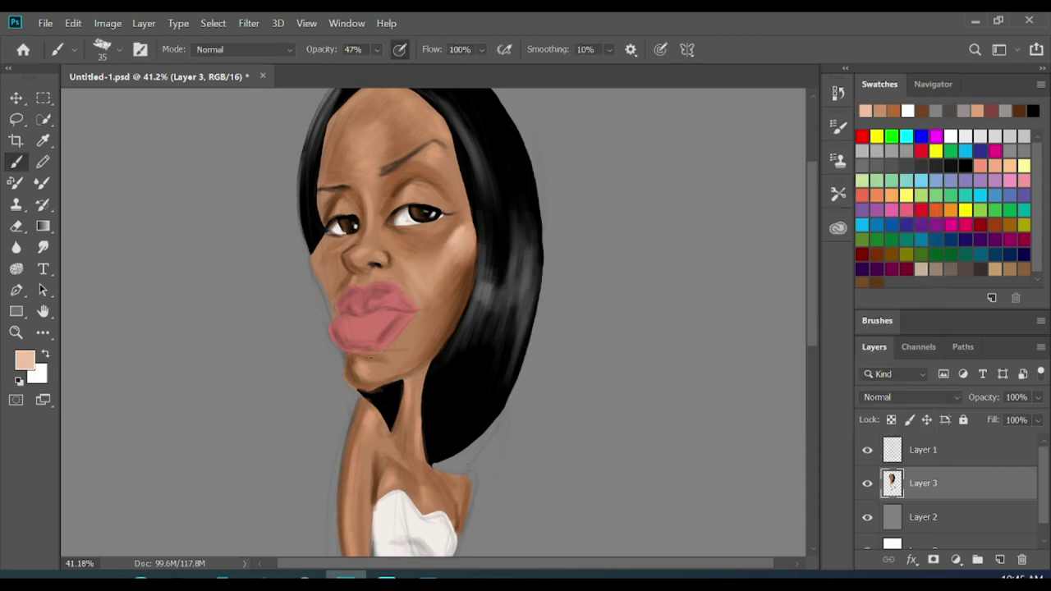
key(bracketleft)
drag(322, 183, 320, 133)
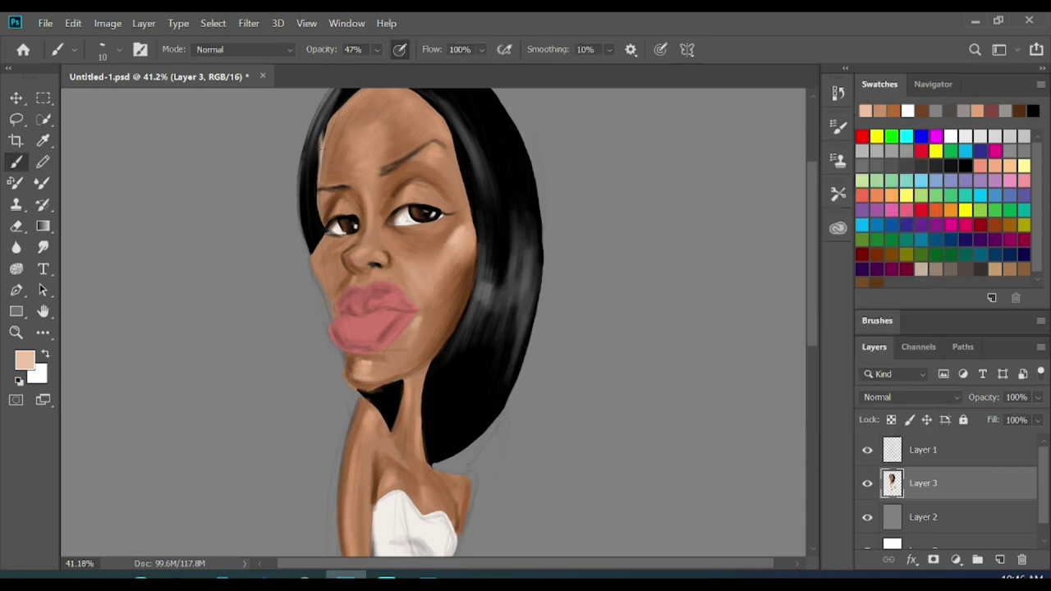
key(bracketright)
drag(322, 235, 326, 310)
key(bracketleft)
drag(371, 239, 367, 202)
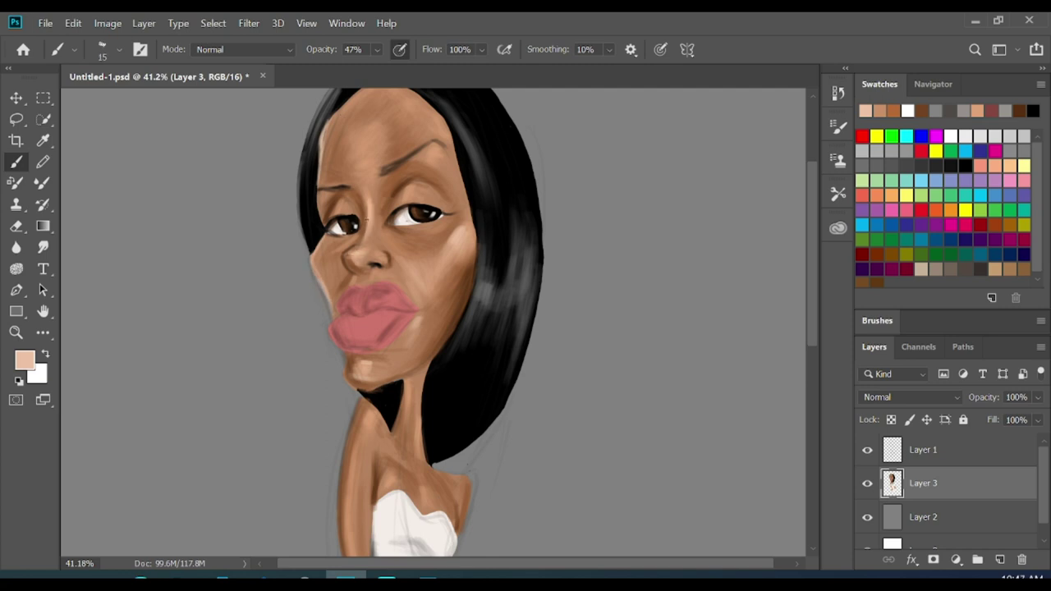
key(bracketright)
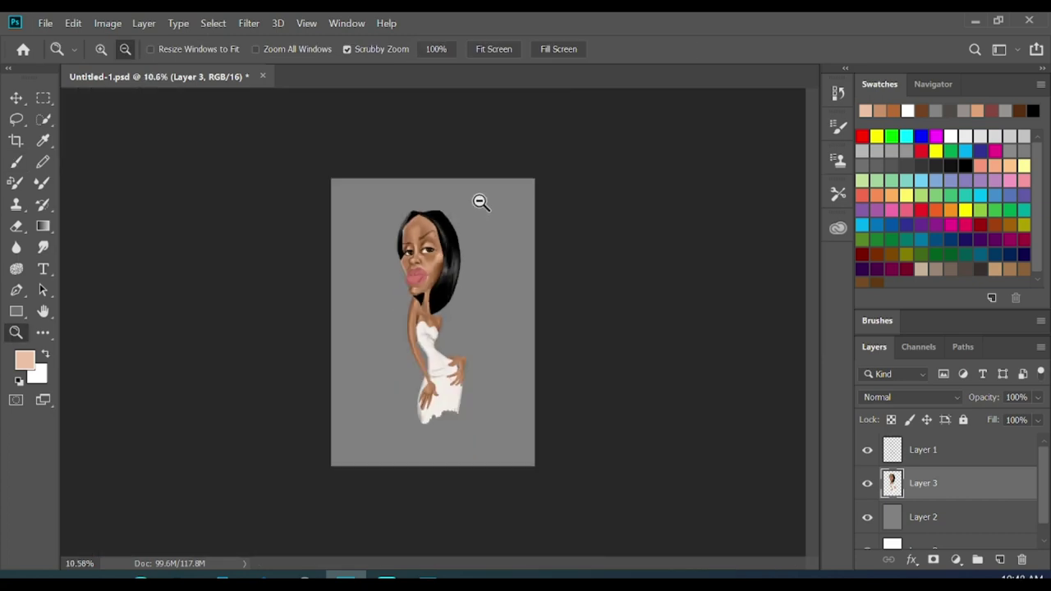
drag(417, 293, 429, 192)
key(bracketright)
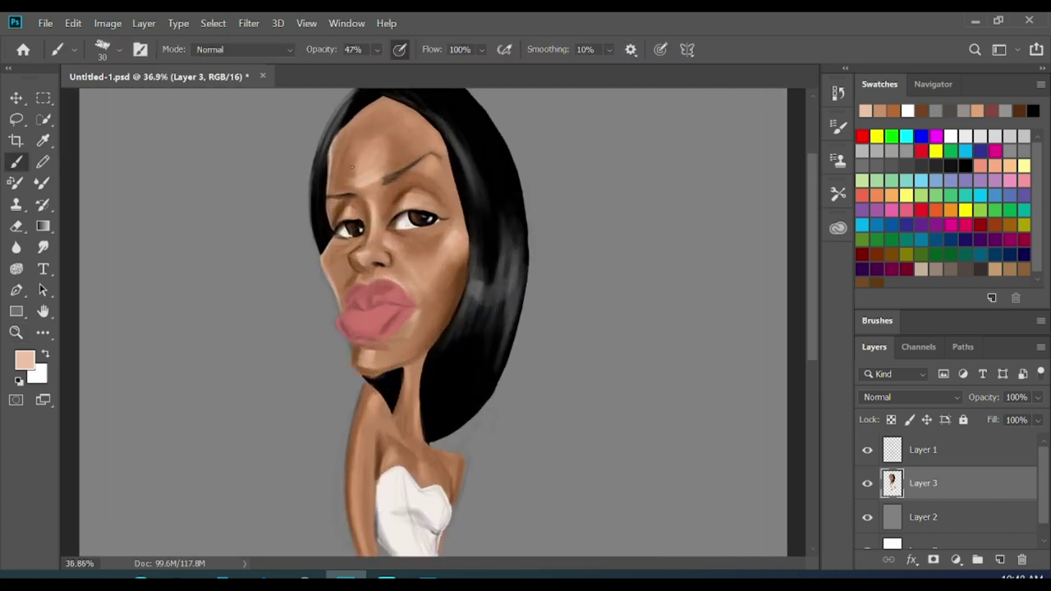
drag(416, 116, 401, 191)
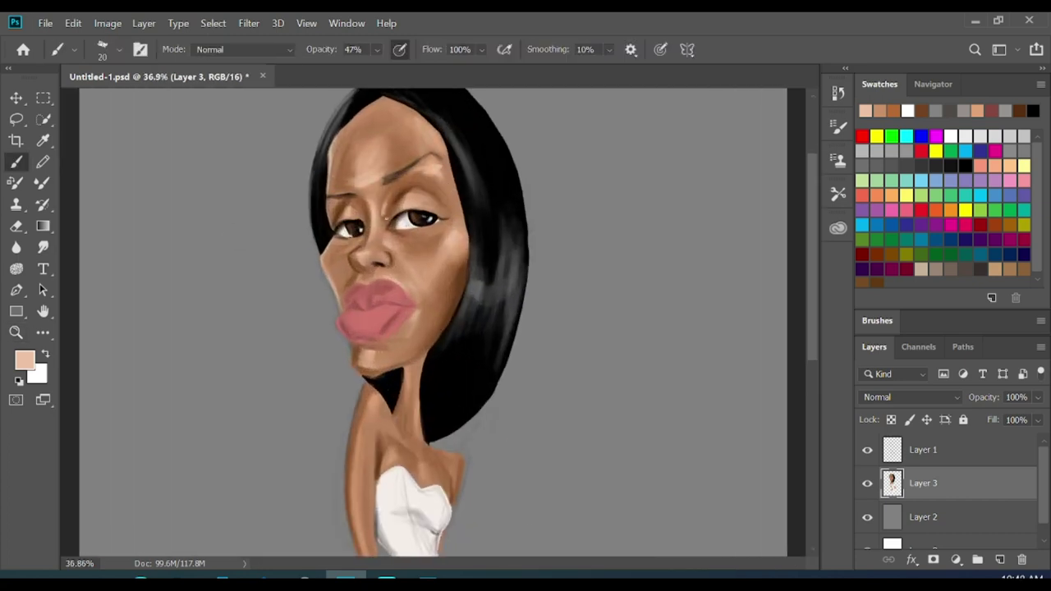
Add a light peach highlight along the arm, then zoom out to review the figure
key(ctrl+0)
drag(452, 155, 459, 195)
key(bracketright)
key(bracketright)
key(bracketright)
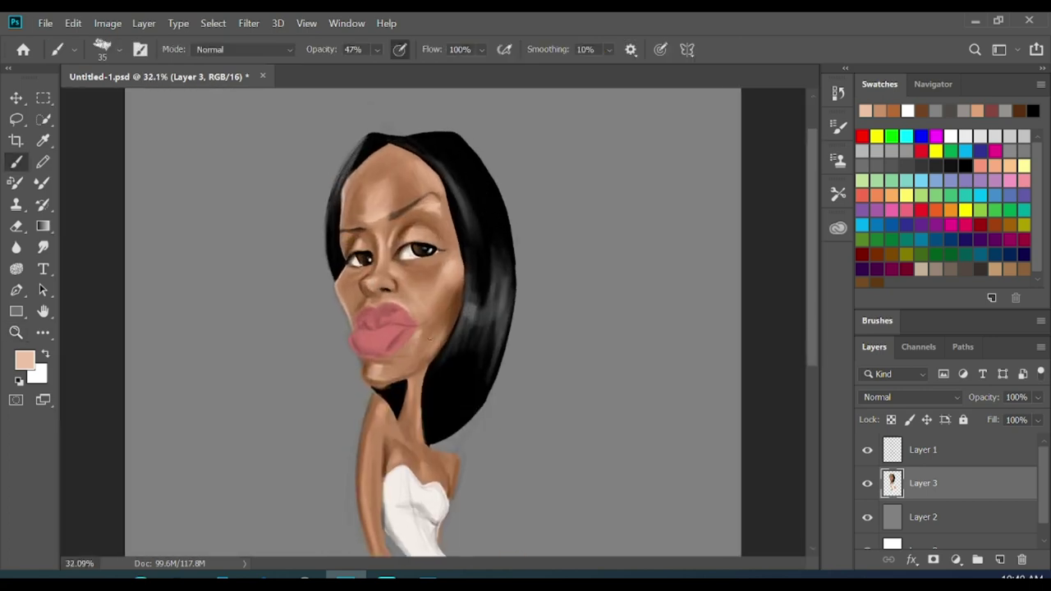
scroll(450, 298, down, 2)
scroll(378, 285, down, 1)
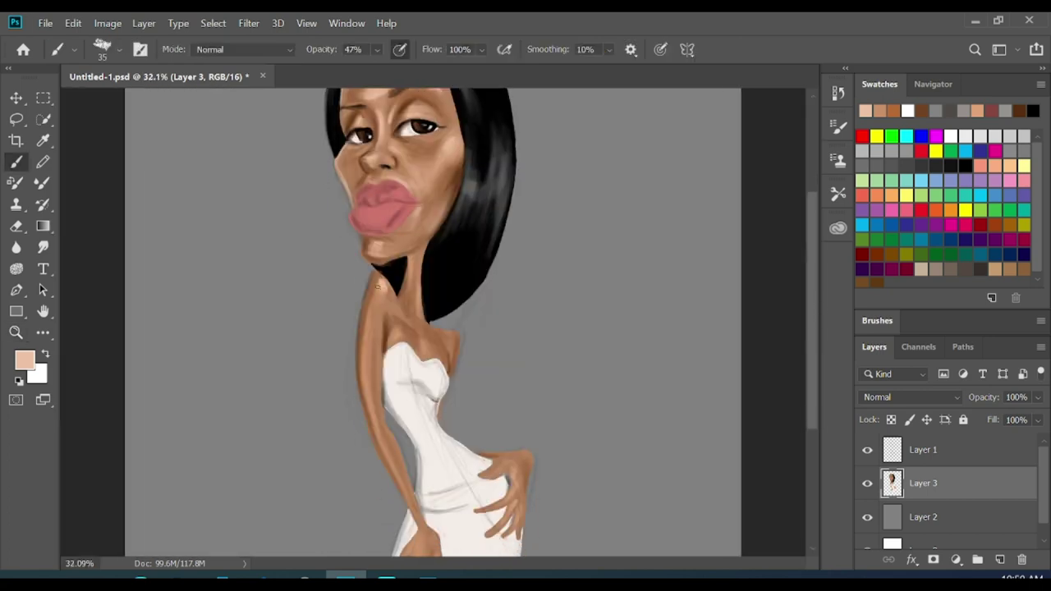
drag(366, 328, 367, 386)
scroll(378, 329, down, 2)
key(z)
scroll(544, 197, up, 2)
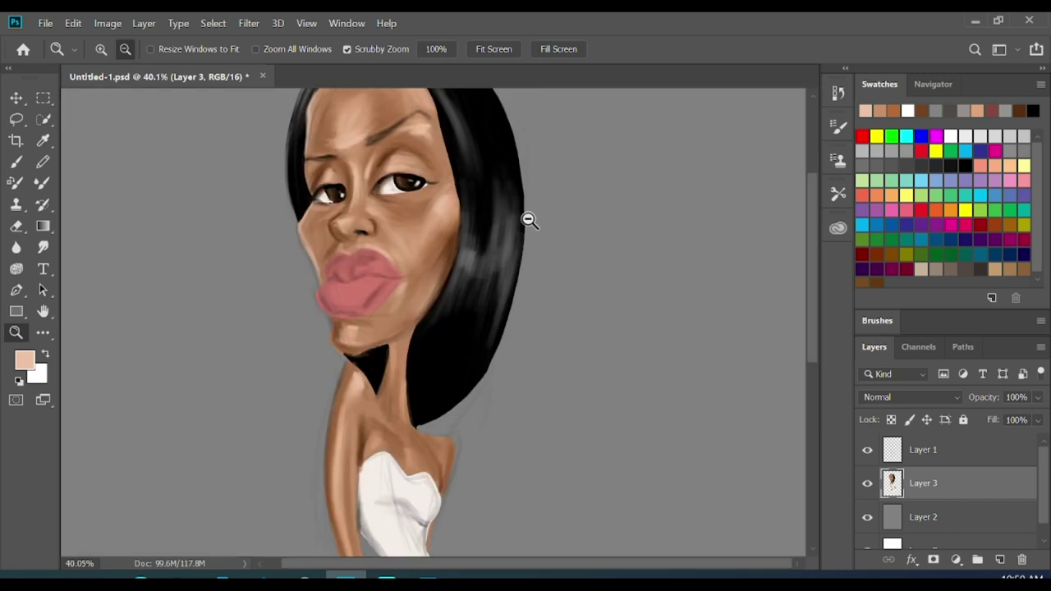
scroll(545, 197, down, 3)
key(b)
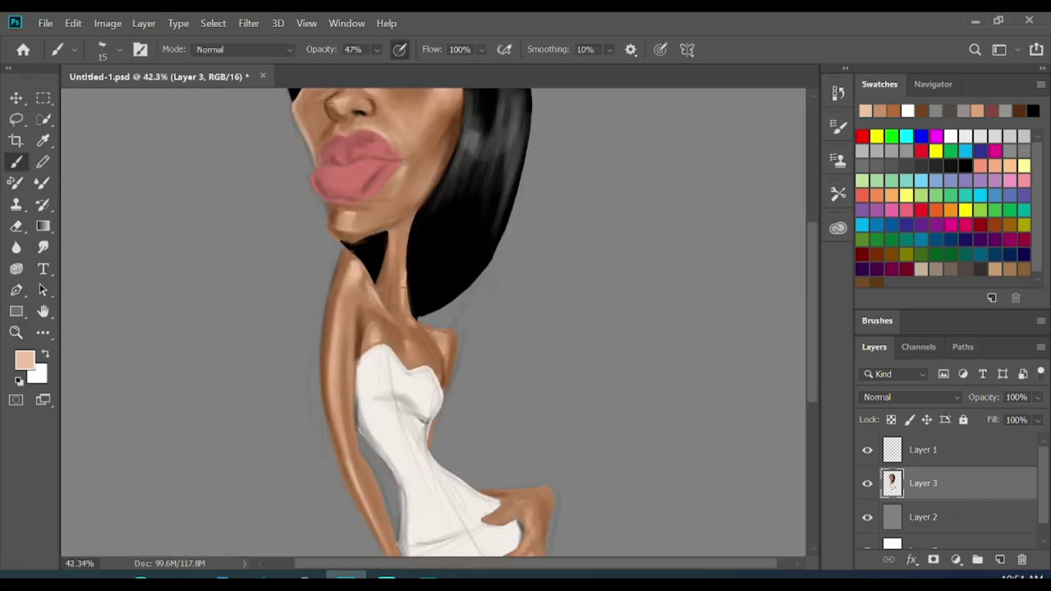
key(z)
scroll(457, 203, down, 5)
scroll(465, 326, up, 1)
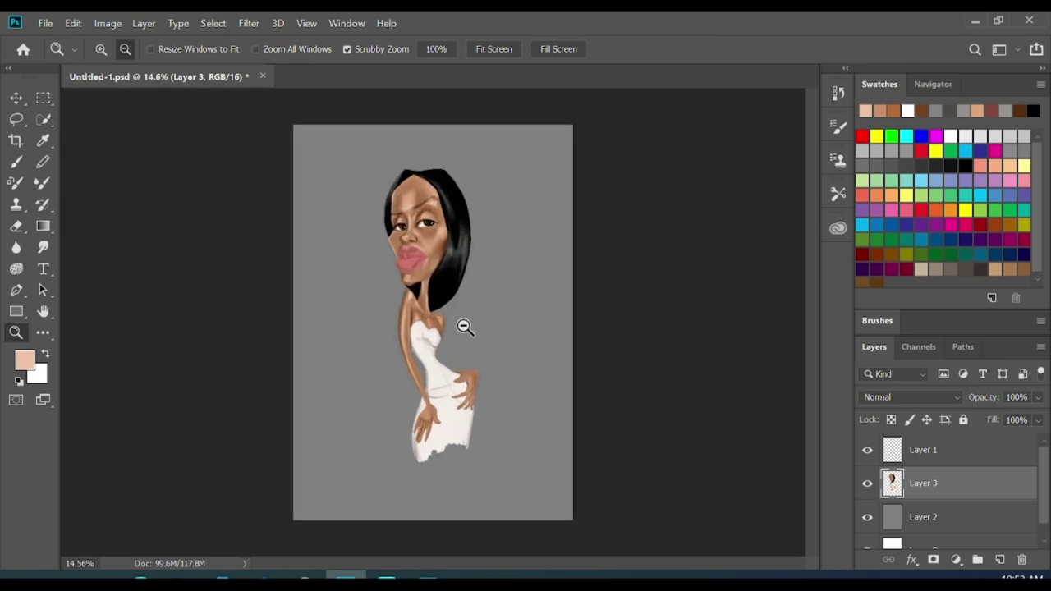
scroll(465, 325, up, 1)
scroll(465, 337, up, 2)
scroll(460, 361, up, 3)
scroll(461, 361, down, 1)
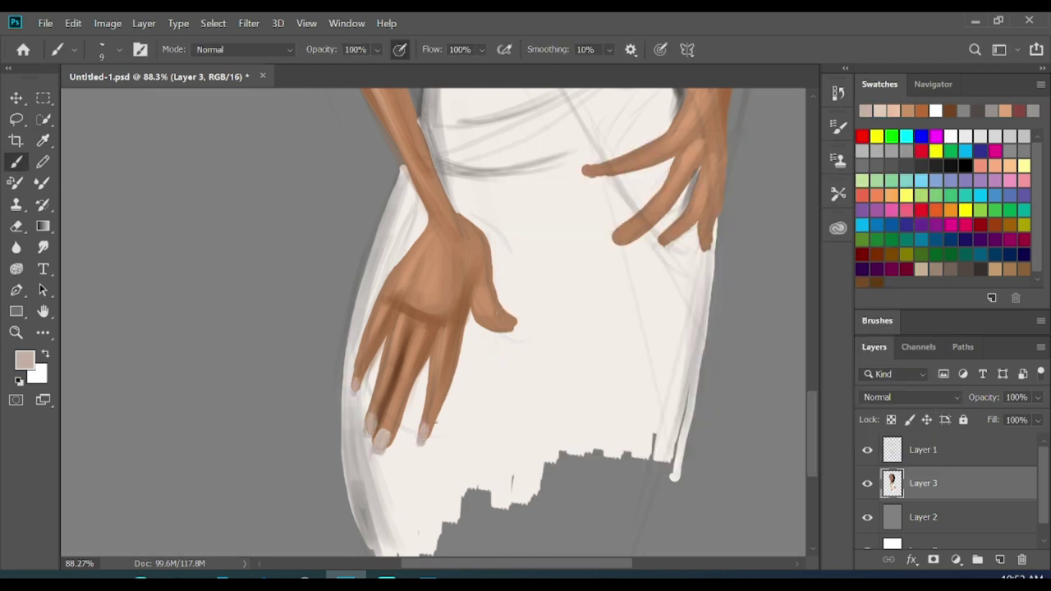
Lengthen a fingertip nail with a light stroke, then zoom in on the dress and hands
scroll(583, 262, up, 3)
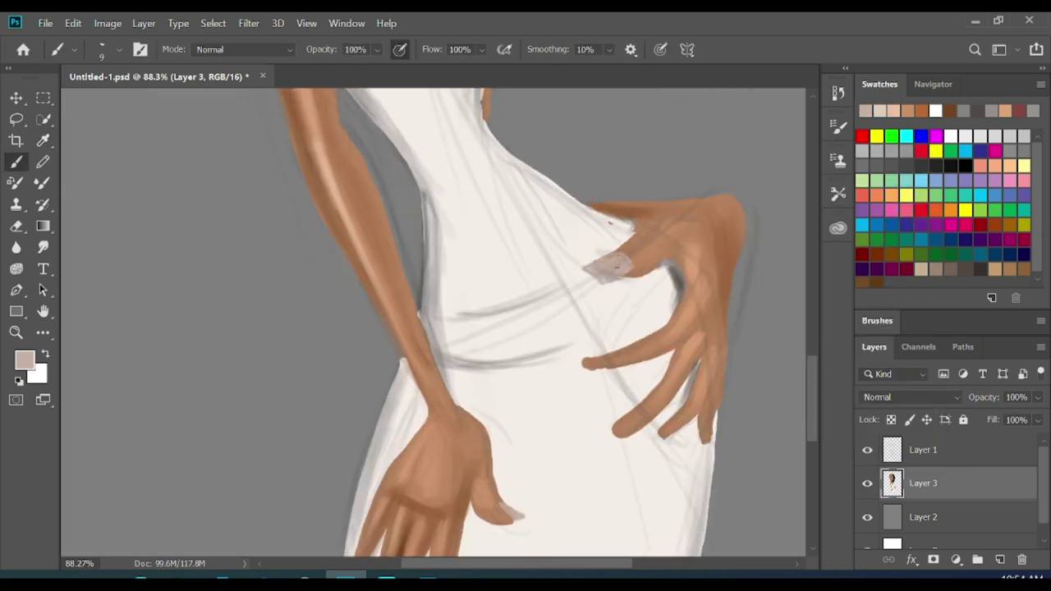
scroll(583, 262, down, 2)
drag(628, 320, 606, 331)
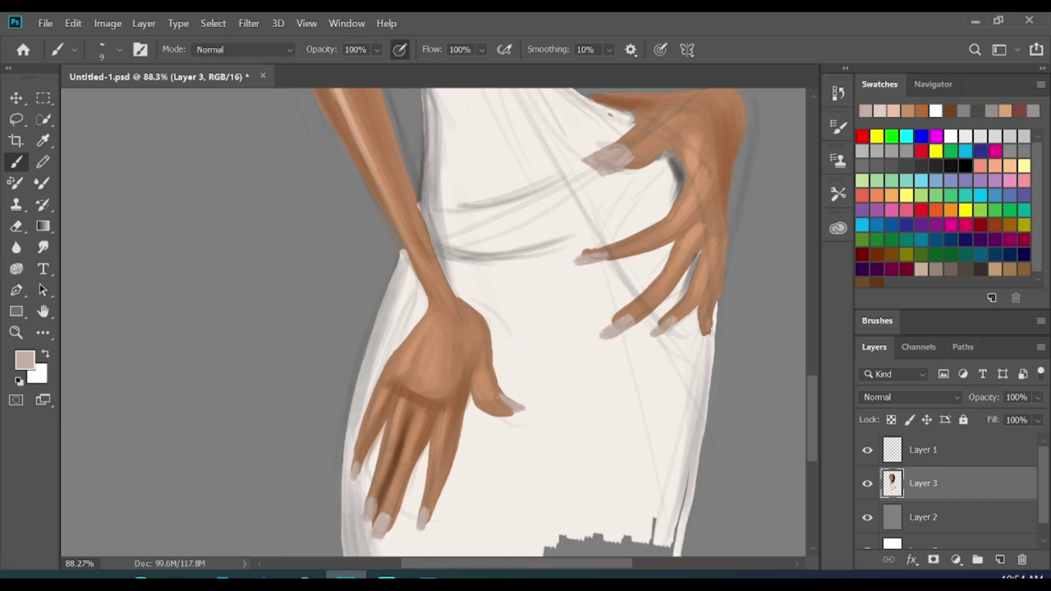
key(z)
alt+click(626, 239)
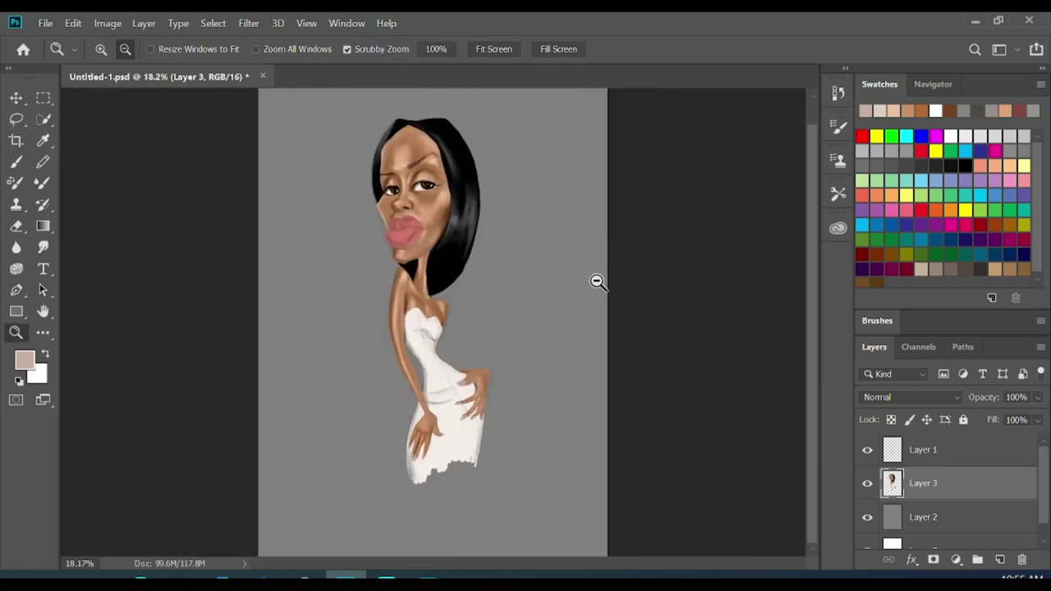
drag(410, 435, 518, 285)
Choose dark brown as the paint colour and lower brush opacity to about half
key(e)
key(b)
click(505, 319)
key(Return)
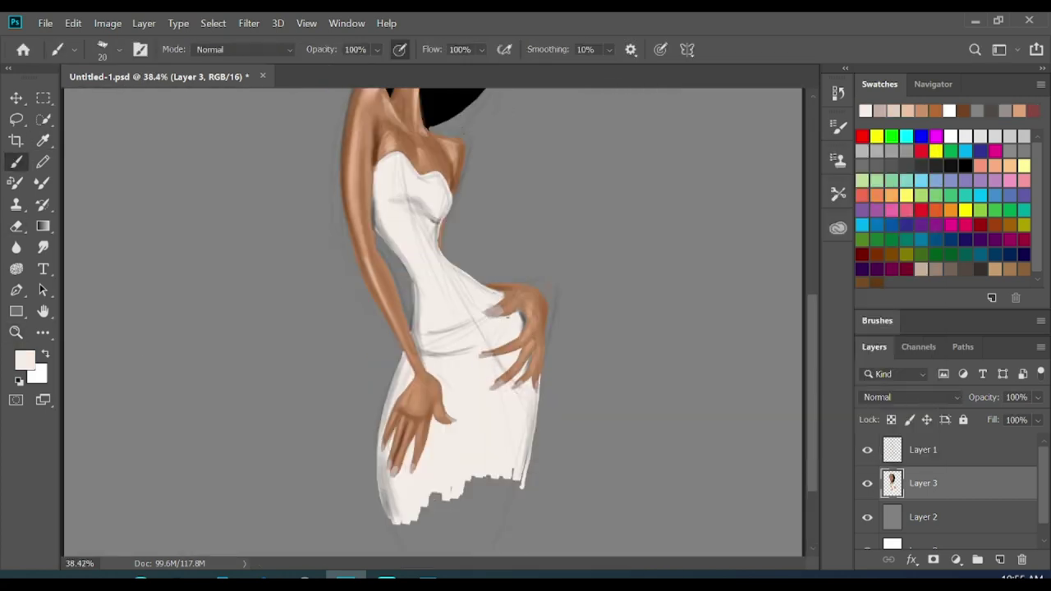
key(z)
alt+click(555, 200)
click(514, 305)
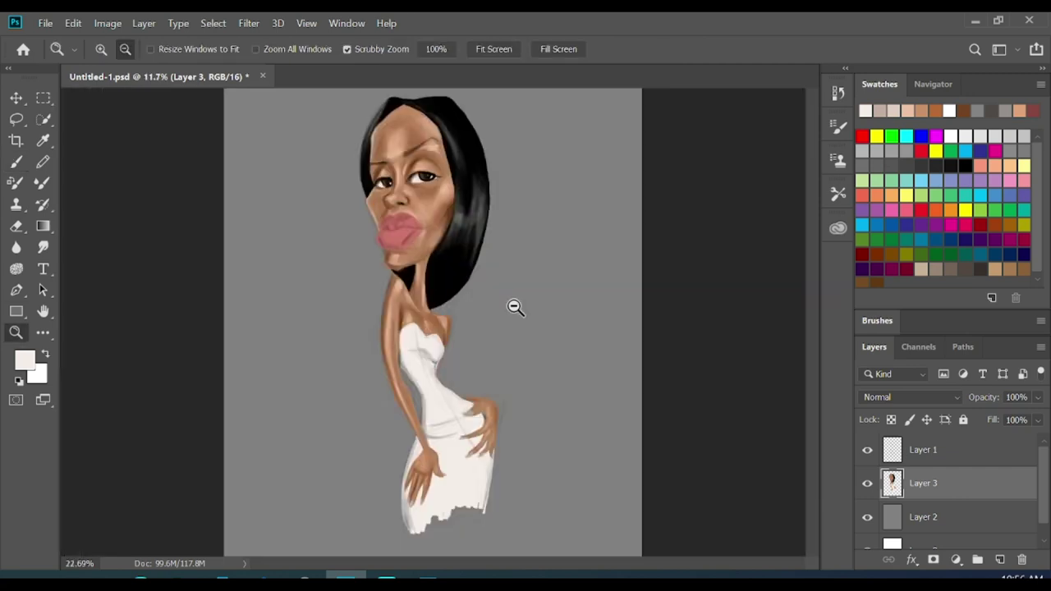
alt+click(431, 320)
drag(446, 399, 525, 399)
key(b)
alt+click(400, 349)
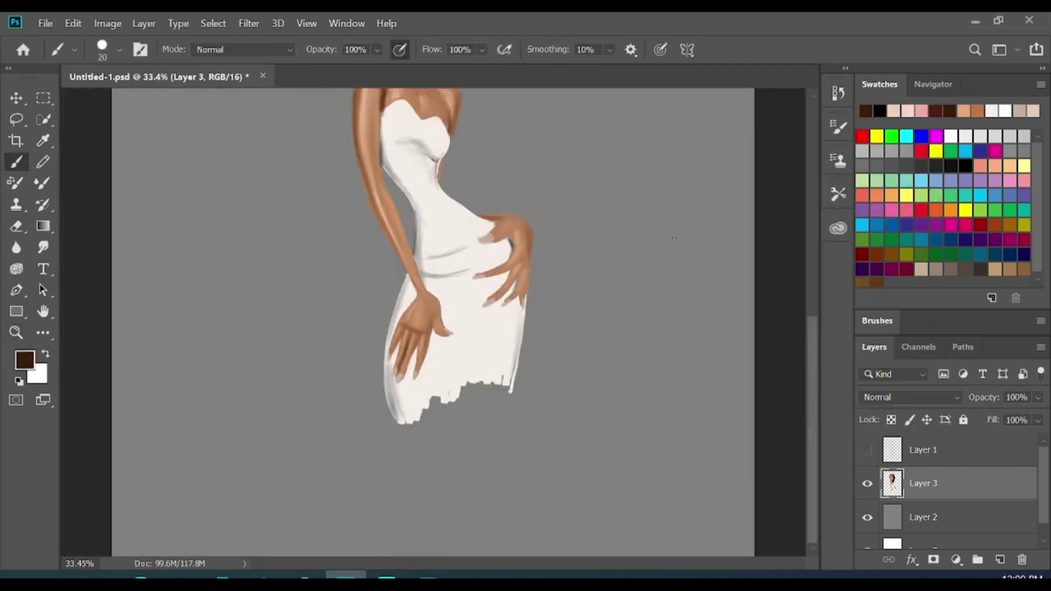
scroll(400, 349, up, 3)
click(102, 50)
drag(377, 49, 371, 67)
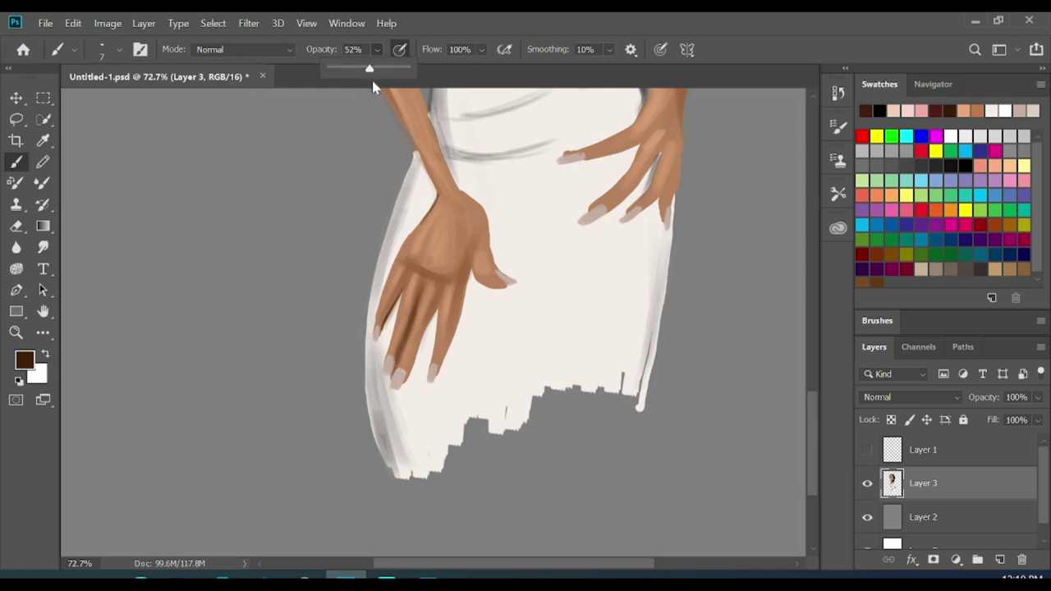
Shade the left hand's finger and palm edges and the arm's edge in dark brown
drag(470, 267, 453, 340)
mouse_move(458, 317)
mouse_down()
mouse_move(440, 373)
mouse_move(412, 366)
mouse_up()
drag(422, 291, 399, 366)
key(bracketright)
key(bracketright)
mouse_move(472, 238)
mouse_down()
mouse_move(480, 283)
mouse_move(432, 315)
mouse_up()
drag(397, 290, 379, 340)
drag(417, 232, 404, 256)
scroll(475, 220, up, 3)
mouse_move(321, 202)
mouse_down()
mouse_move(353, 289)
mouse_move(429, 410)
mouse_up()
key(bracketright)
drag(341, 253, 379, 326)
Darken the right hand's top edge and shade its finger edges
drag(448, 262, 422, 263)
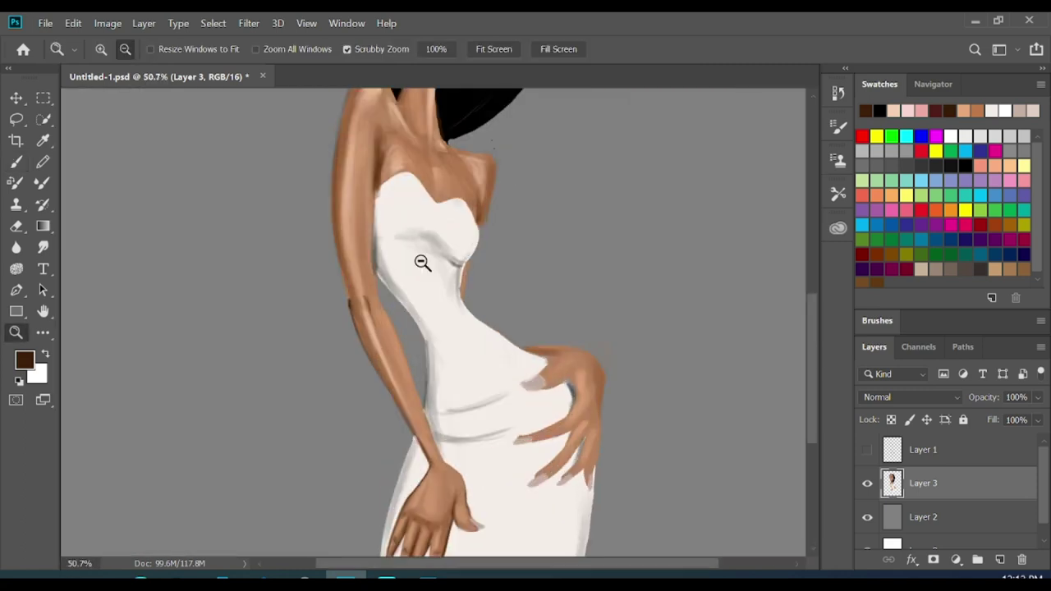
mouse_move(348, 294)
mouse_down()
mouse_move(509, 140)
mouse_move(648, 270)
mouse_up()
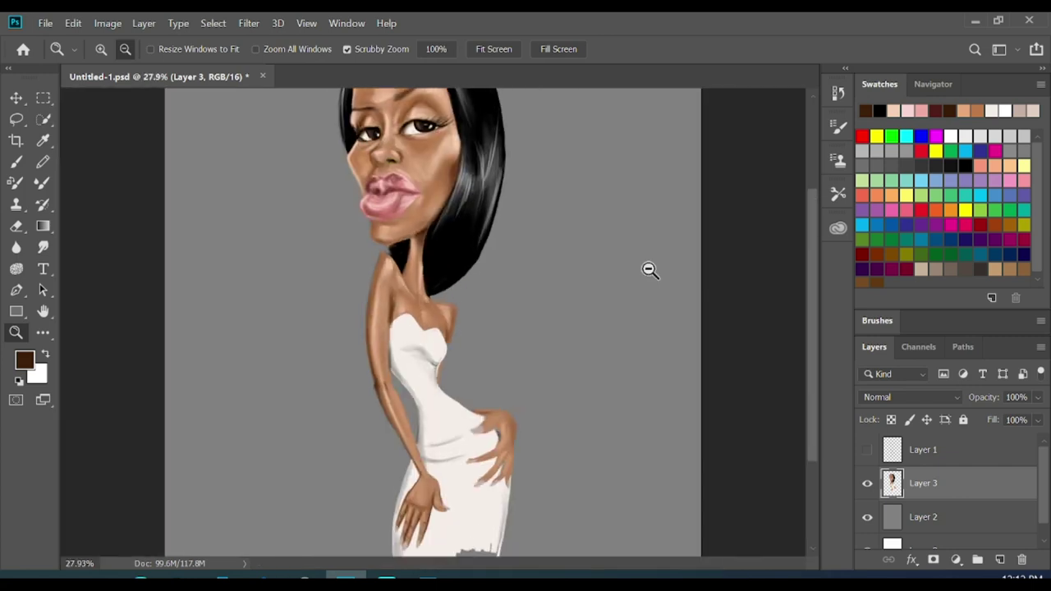
drag(448, 210, 486, 220)
key(bracketleft)
mouse_move(509, 293)
mouse_down()
mouse_move(448, 320)
mouse_move(501, 330)
mouse_move(467, 363)
mouse_up()
drag(528, 311, 516, 344)
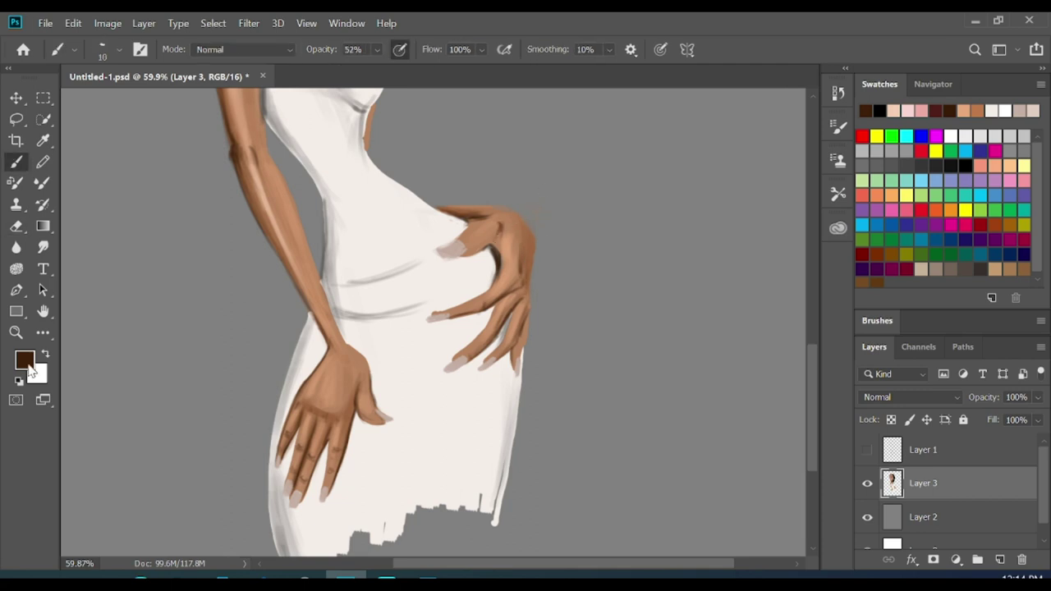
Paint light peach highlights on the hand, then switch to a near-white at full opacity
alt+click(509, 246)
key(bracketleft)
drag(473, 250, 496, 228)
drag(504, 312, 519, 356)
click(514, 185)
click(882, 178)
key(0)
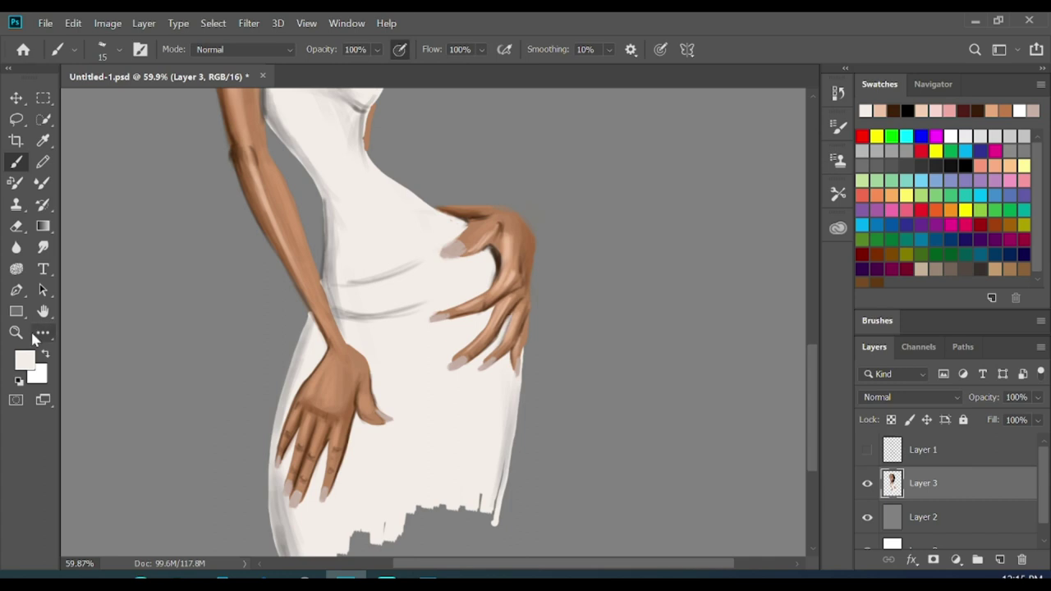
Pick a peach skin colour and highlight the fingers and back of the hand
alt+click(528, 152)
drag(528, 153, 575, 153)
click(25, 360)
click(810, 175)
drag(370, 355, 424, 315)
drag(352, 127, 353, 361)
key(bracketleft)
key(bracketleft)
scroll(556, 305, down, 3)
Sample brown and near-white from the painting, then choose a dark brown colour
alt+click(544, 312)
alt+click(498, 335)
key(bracketleft)
key(bracketleft)
click(25, 360)
click(685, 298)
click(882, 178)
Paint grey fold shading on the white dress at the waist and hip
key(ctrl+0)
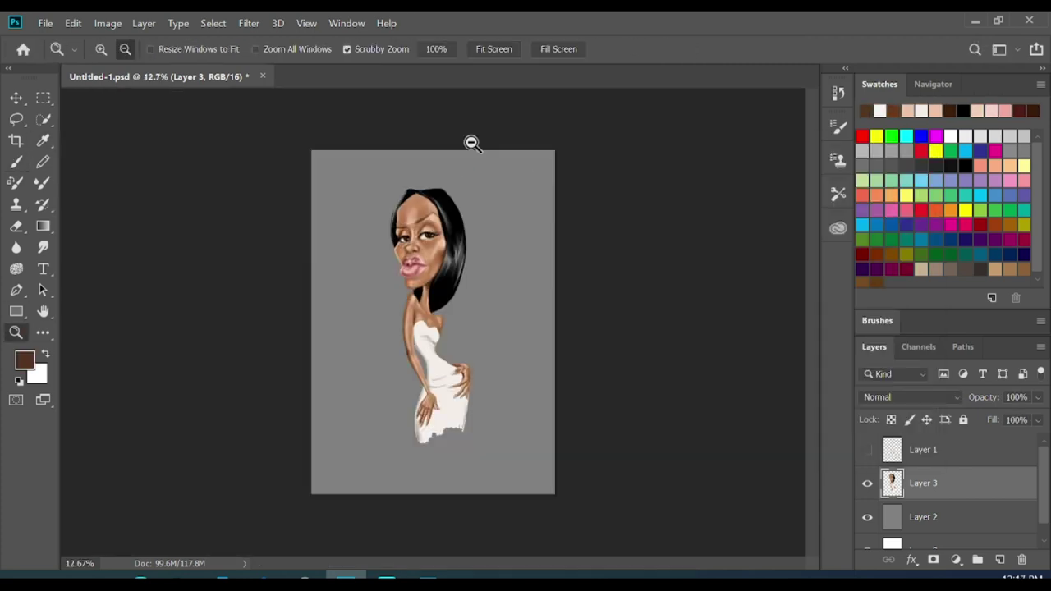
alt+click(312, 411)
key(bracketright)
drag(393, 406, 368, 484)
drag(409, 360, 466, 366)
drag(411, 398, 452, 422)
key(bracketleft)
Touch up the bodice edge with small tan strokes and pick a light tan
drag(427, 248, 421, 271)
drag(360, 209, 371, 261)
alt+click(369, 176)
key(bracketright)
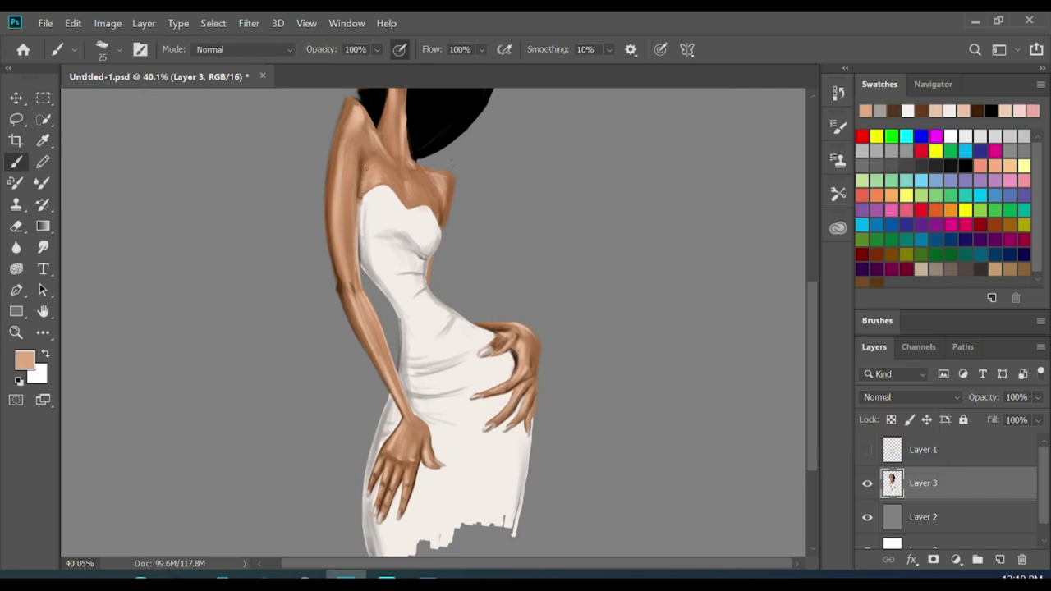
Set up a small dark brown detail brush at 41% opacity, viewing the whole figure
alt+click(415, 156)
key(4)
key(1)
key(bracketleft)
key(bracketleft)
key(bracketleft)
scroll(398, 291, up, 5)
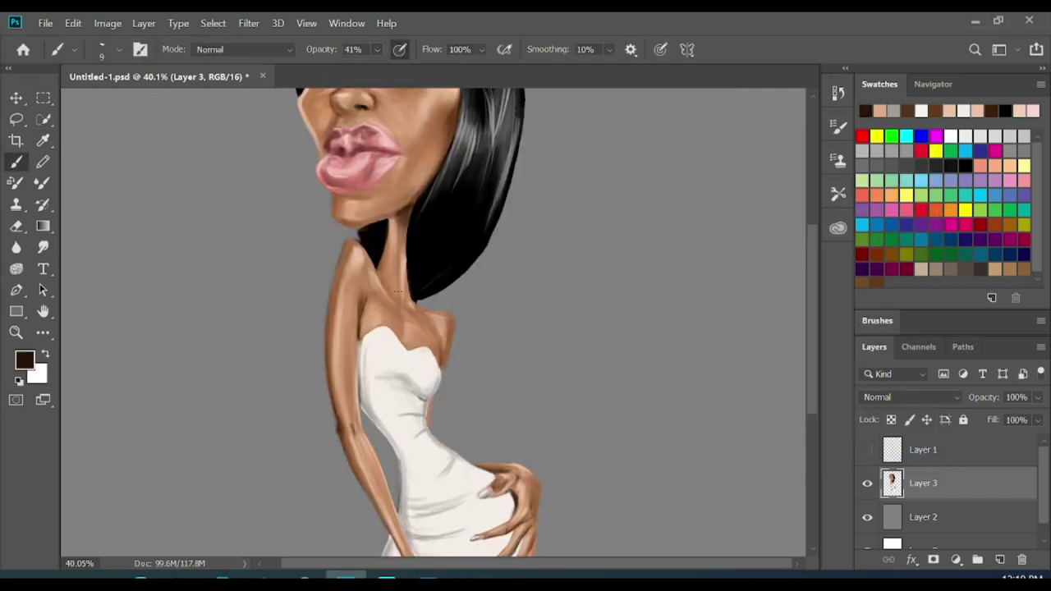
key(z)
drag(399, 238, 462, 334)
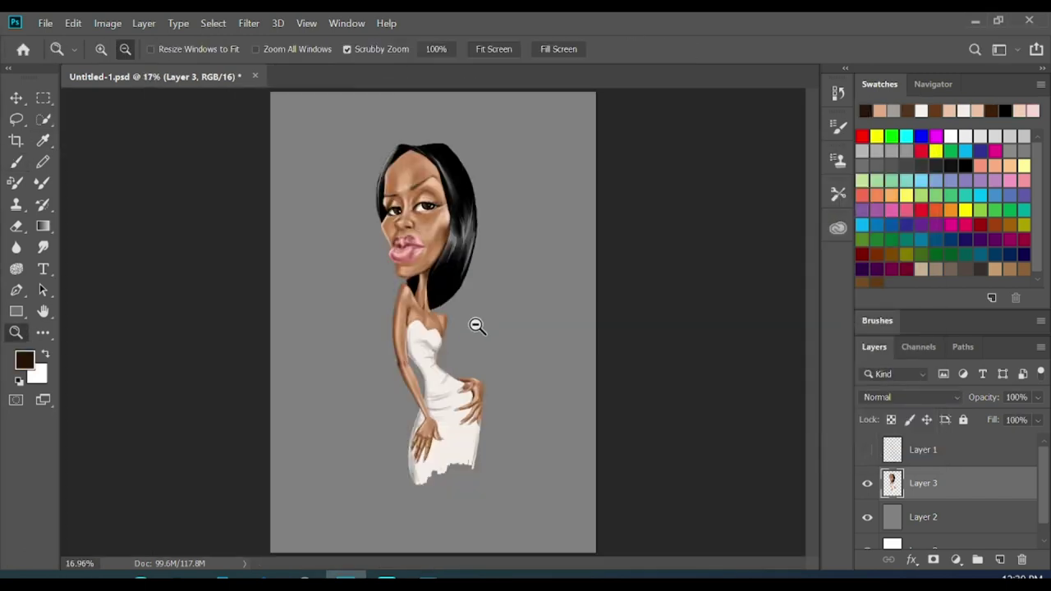
Sample a tan skin colour from the face for the buttons
click(25, 360)
click(411, 238)
key(Return)
key(b)
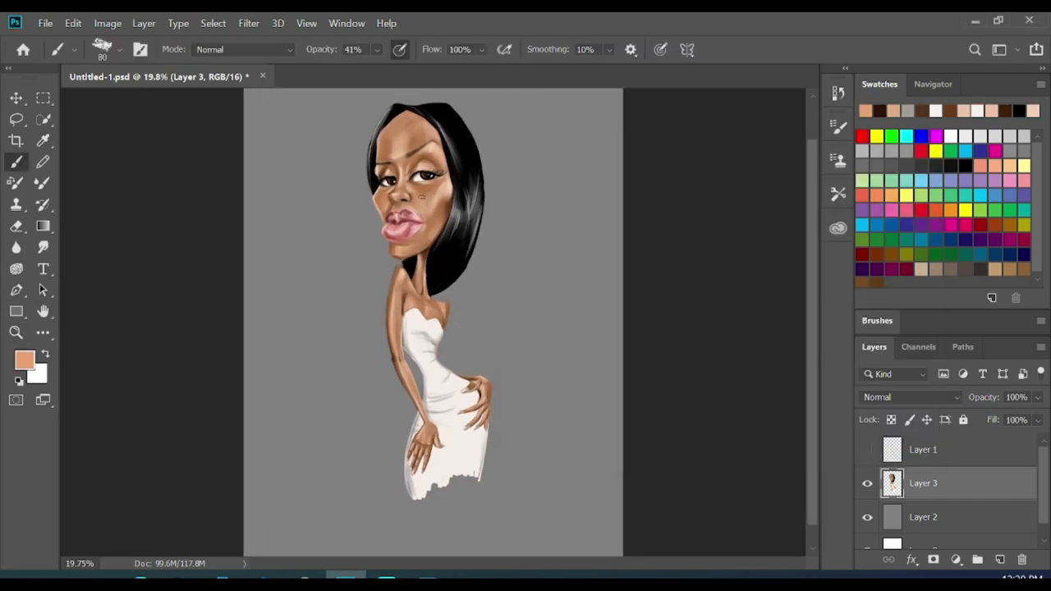
scroll(817, 271, down, 1)
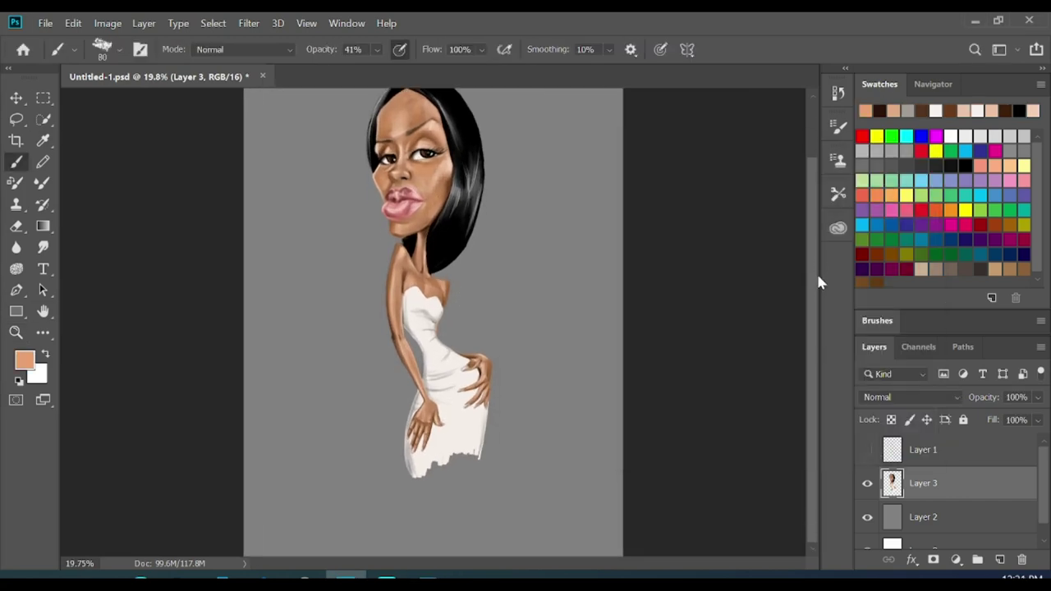
Zoom in on the bodice and dab the tan button dots down it
key(e)
key(ctrl+plus)
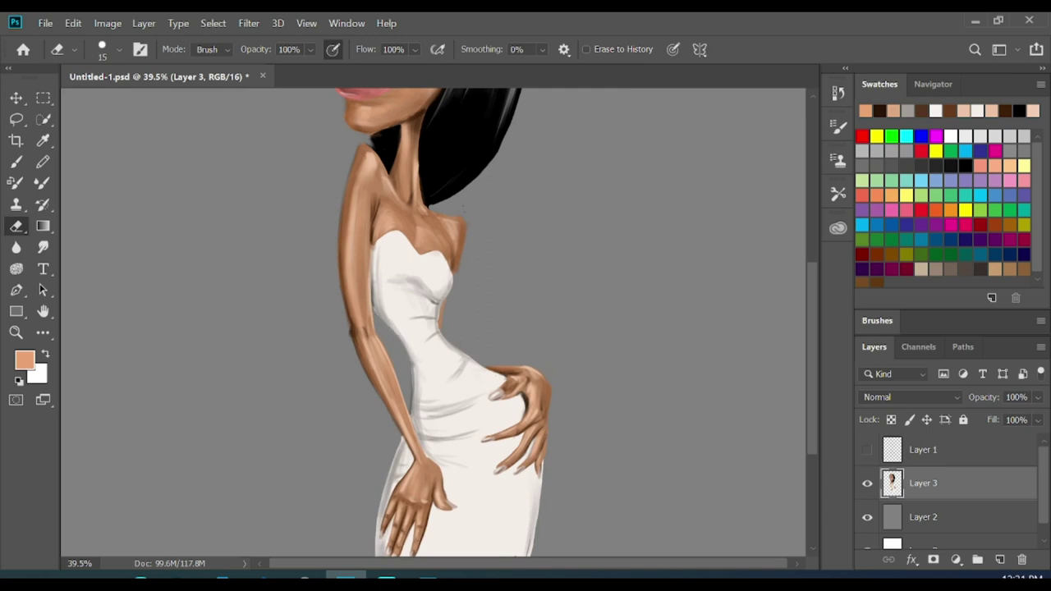
key(b)
click(419, 325)
click(101, 49)
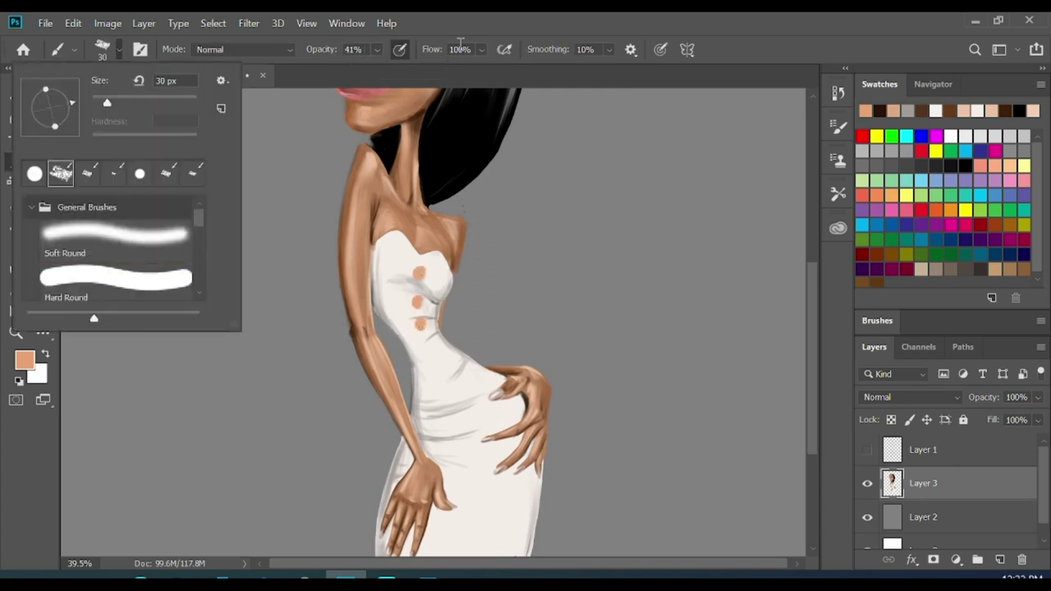
key(4)
key(1)
Re-pick the skin tone with a finer brush and swap the paint colours
key(ctrl+0)
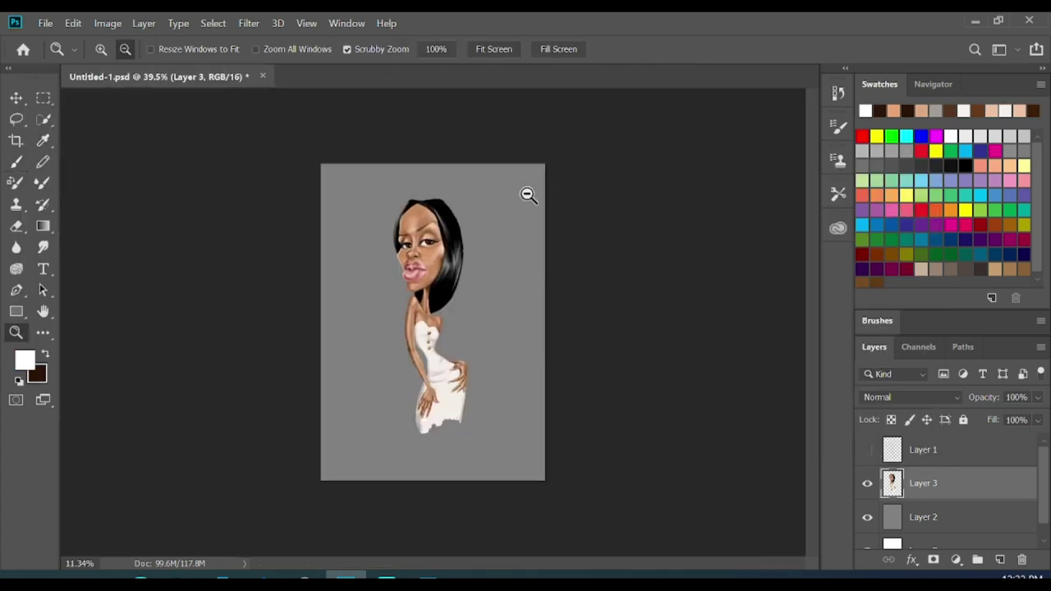
click(25, 360)
key(Return)
key(bracketleft)
key(bracketleft)
drag(355, 123, 458, 230)
key(x)
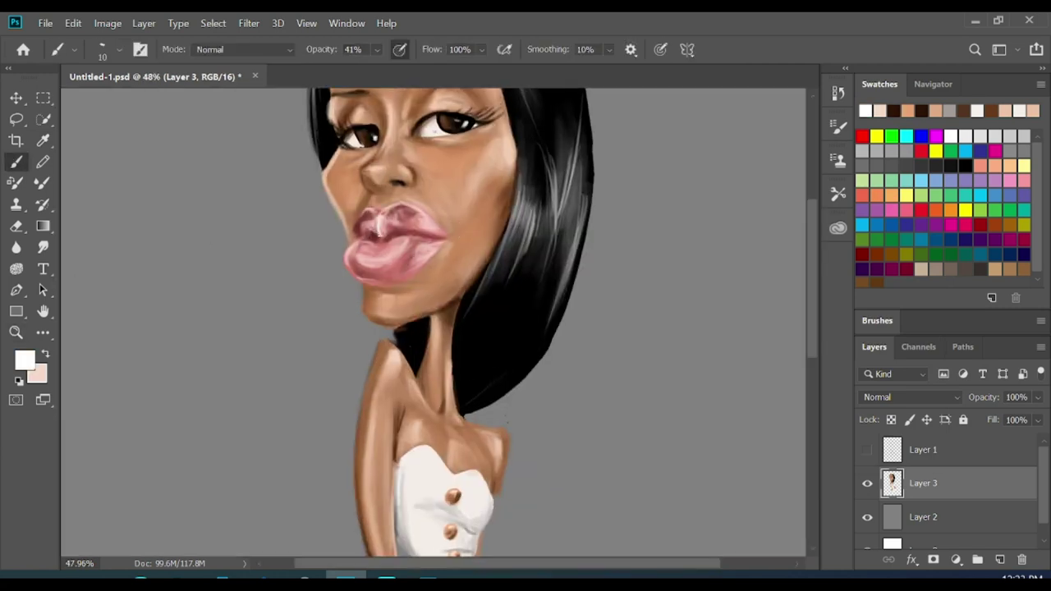
key(z)
scroll(474, 206, down, 3)
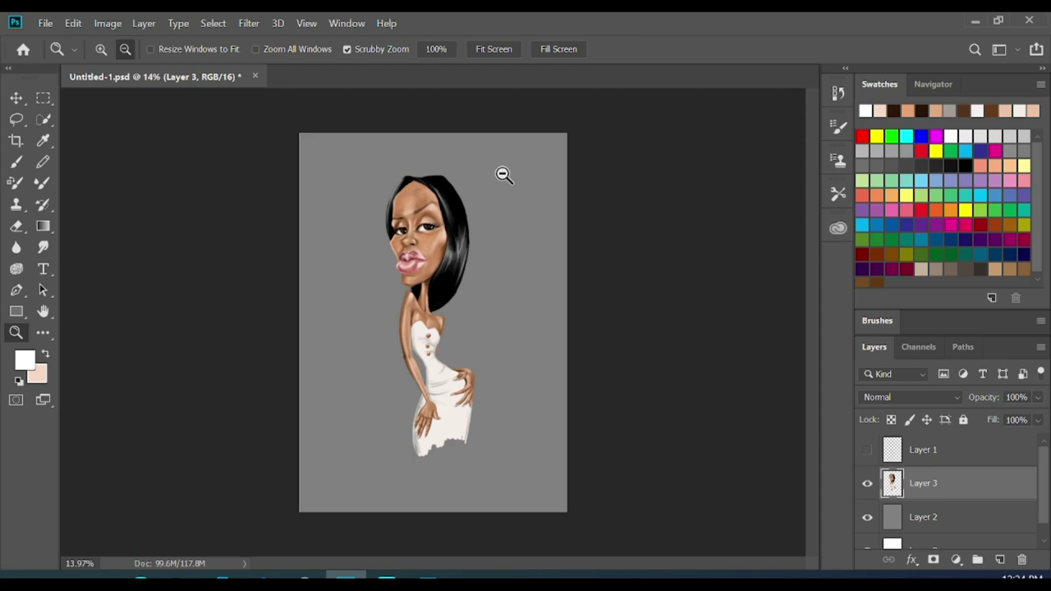
Soften the ragged dress hem with white strokes from a larger brush
drag(419, 454, 476, 454)
click(25, 360)
key(Return)
key(b)
drag(411, 447, 460, 480)
Blend the hem edge, then fill a new layer with dark brown
drag(451, 427, 496, 460)
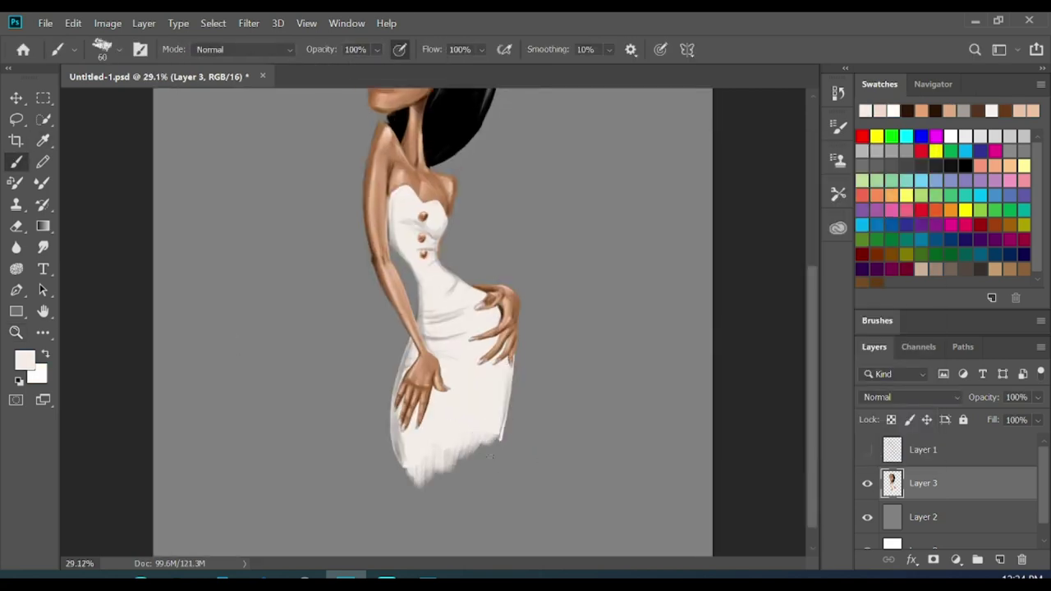
key(ctrl+0)
key(ctrl+shift+alt+n)
click(867, 532)
key(shift+F5)
click(579, 143)
click(645, 363)
key(Return)
key(Return)
On another new layer, paint light brown vertical strokes behind the figure
key(ctrl+shift+alt+n)
click(24, 359)
key(Return)
mouse_move(385, 297)
mouse_down()
mouse_move(385, 382)
mouse_move(418, 382)
mouse_up()
key(bracketright)
click(25, 359)
key(Return)
drag(406, 312, 414, 447)
mouse_move(385, 246)
mouse_down()
mouse_move(398, 320)
mouse_move(448, 366)
mouse_move(411, 460)
mouse_up()
On a further layer, paint large dark brown vertical strokes on both sides
key(ctrl+shift+alt+n)
click(25, 360)
key(Return)
mouse_move(372, 268)
mouse_down()
mouse_move(365, 414)
mouse_move(387, 447)
mouse_up()
drag(348, 226, 350, 362)
drag(487, 378, 469, 300)
mouse_move(473, 359)
mouse_down()
mouse_move(481, 223)
mouse_move(495, 443)
mouse_up()
Add light beige strokes on Layer 5 and merge Layer 6 into it
key(alt+bracketleft)
alt+click(396, 395)
drag(393, 431, 392, 261)
drag(448, 299, 454, 352)
shift+click(959, 531)
key(ctrl+e)
Darken the background beside the dress with dark brown strokes
click(25, 360)
click(844, 181)
key(bracketleft)
key(bracketleft)
key(bracketleft)
drag(413, 451, 414, 385)
drag(410, 423, 411, 376)
key(ctrl+shift+alt+n)
key(bracketright)
key(bracketright)
key(bracketright)
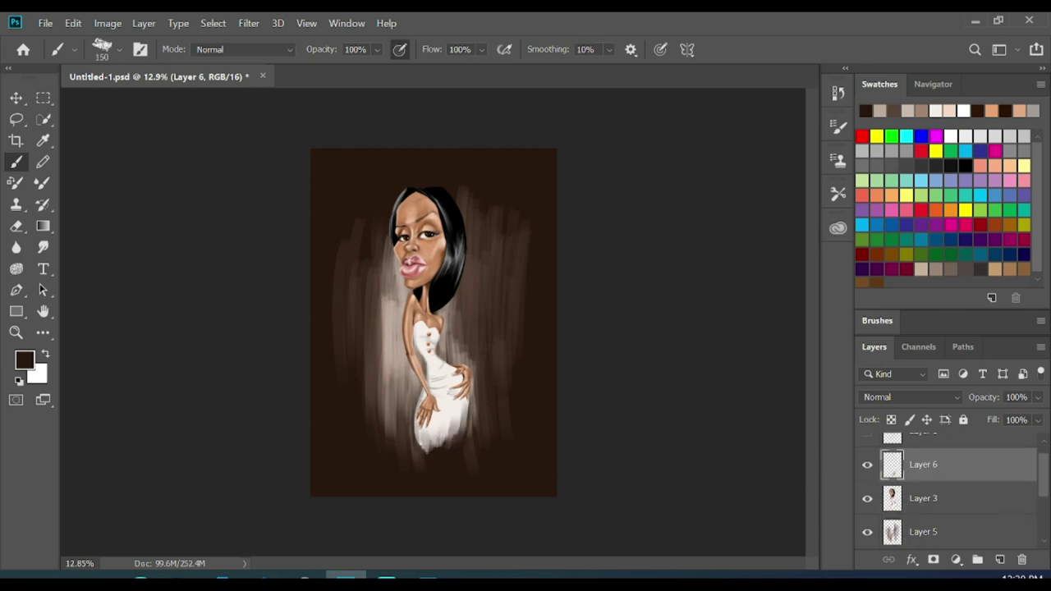